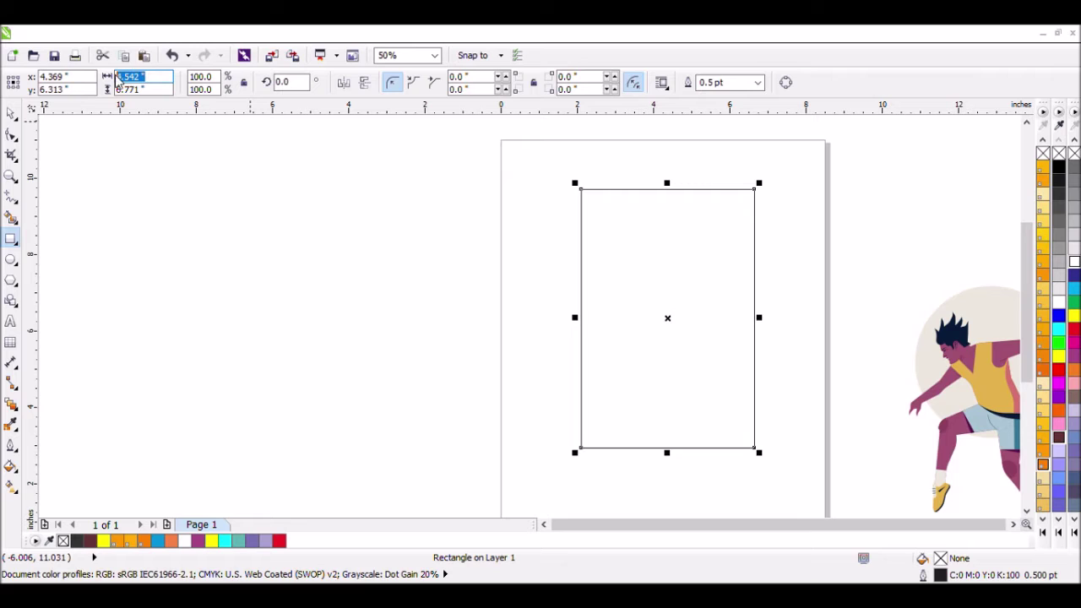
- Resize the selected rectangle to 4.0 inches wide and 5.0 inches high
{"action": "type", "text": "4.0"}
{"action": "key", "text": "Tab"}
{"action": "type", "text": "5.0"}
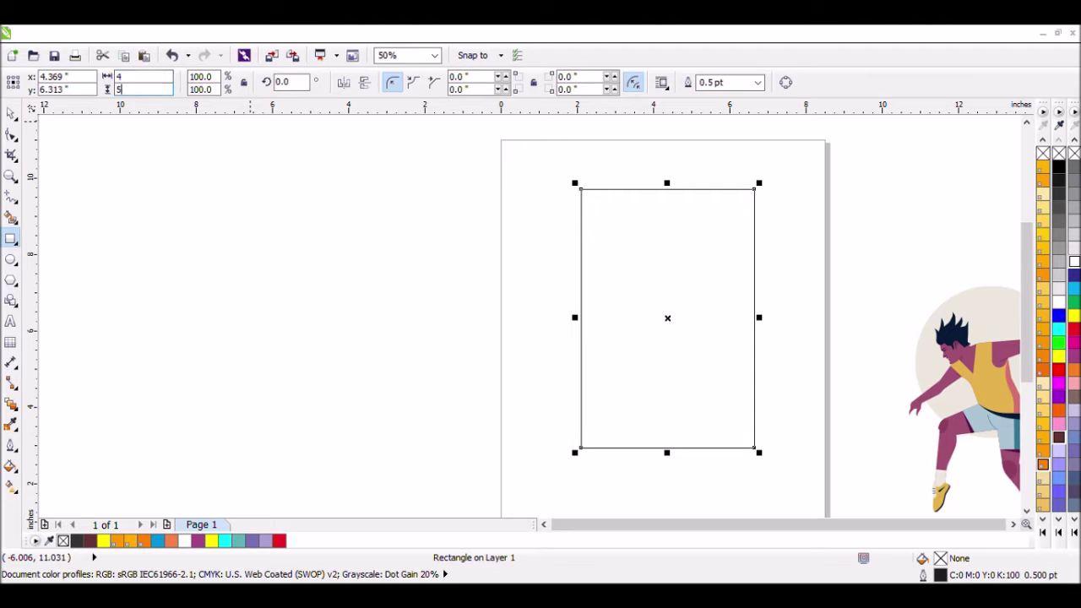
{"action": "key", "text": "Return"}
{"action": "left_click", "coordinate": [11, 112]}
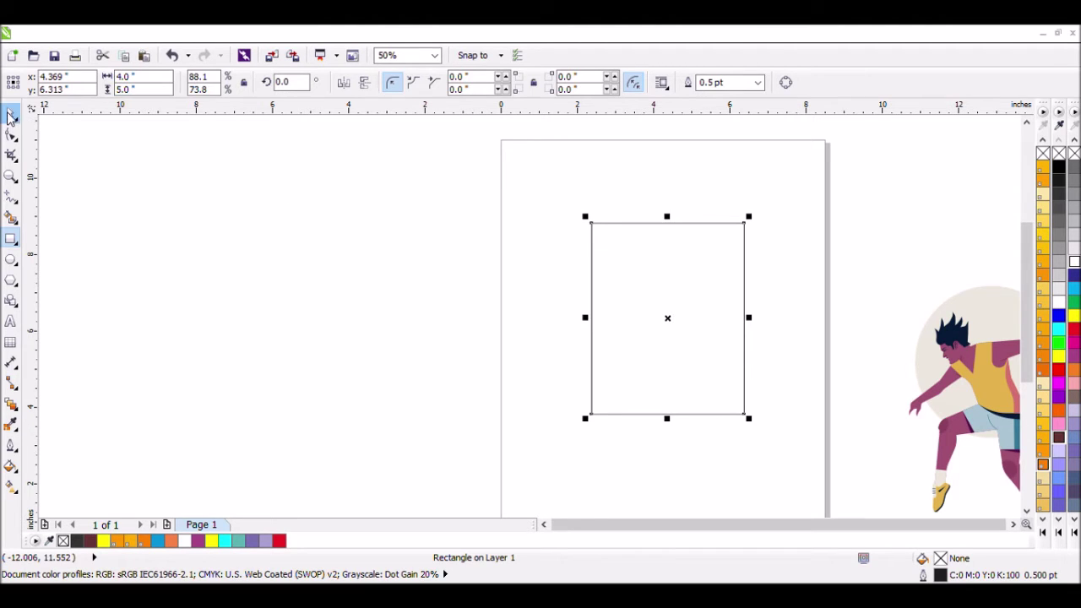
- Create a shortened copy of the rectangle, about 2.24 inches high, aligned to its bottom edge
{"action": "left_click", "coordinate": [637, 201]}
{"action": "left_click", "coordinate": [681, 414]}
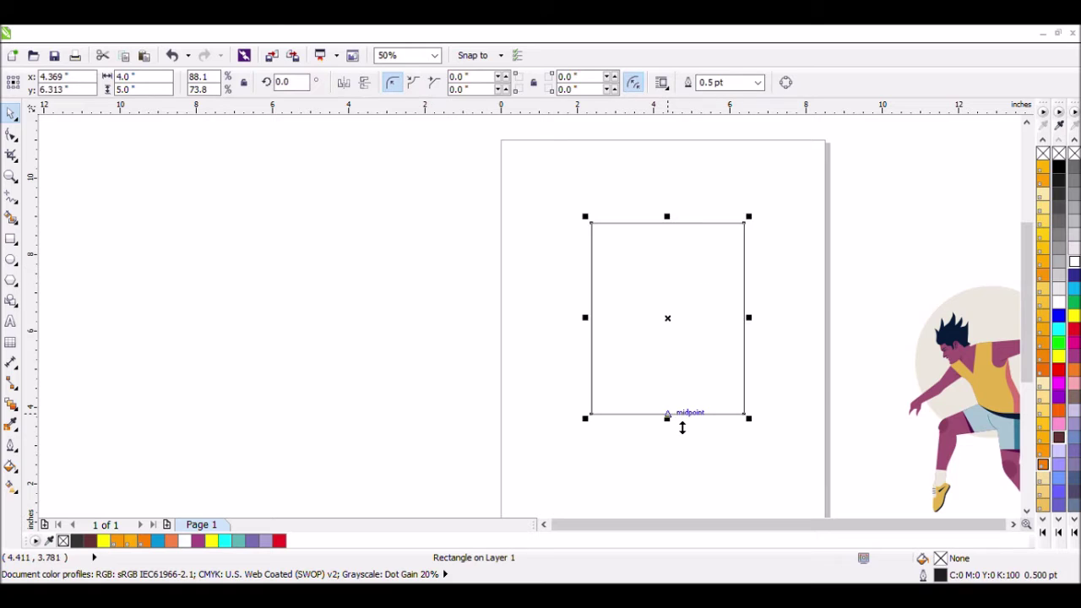
{"action": "left_click_drag", "start_coordinate": [756, 330], "coordinate": [759, 362]}
{"action": "left_click_drag", "start_coordinate": [679, 228], "coordinate": [692, 334]}
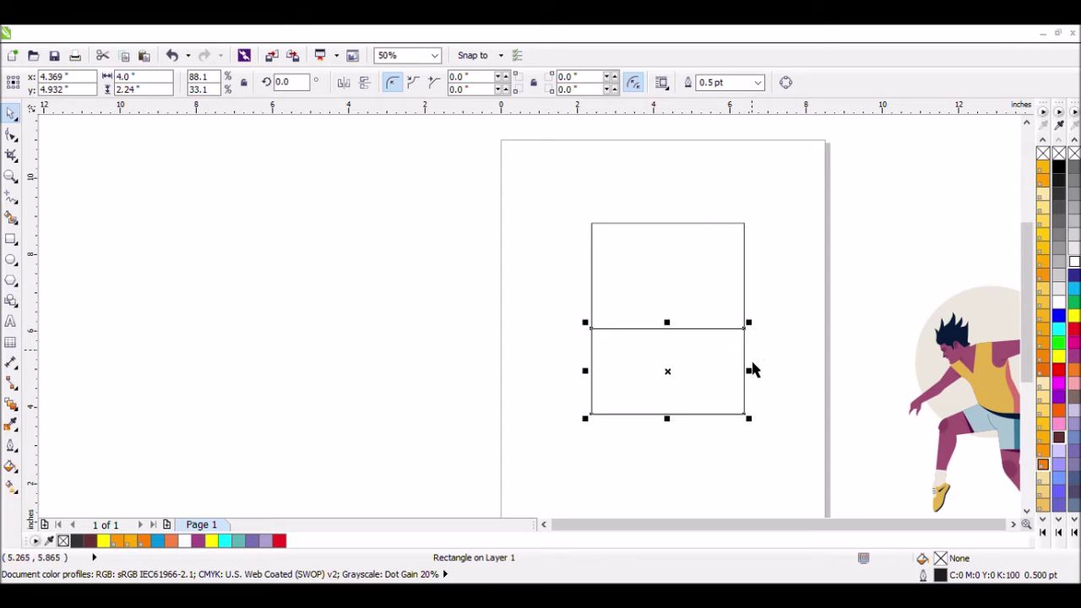
- Make a narrower copy of the lower rectangle, about 1.58 inches wide along the left edge, and stretch it to the full 5-inch height
{"action": "left_click_drag", "start_coordinate": [748, 372], "coordinate": [664, 393]}
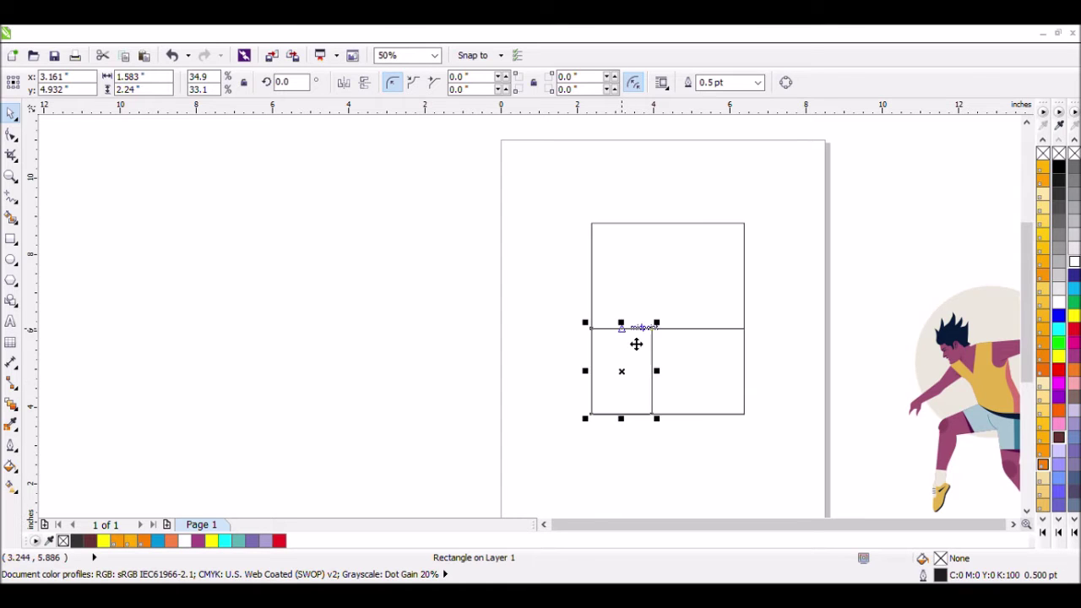
{"action": "left_click_drag", "start_coordinate": [632, 331], "coordinate": [648, 229]}
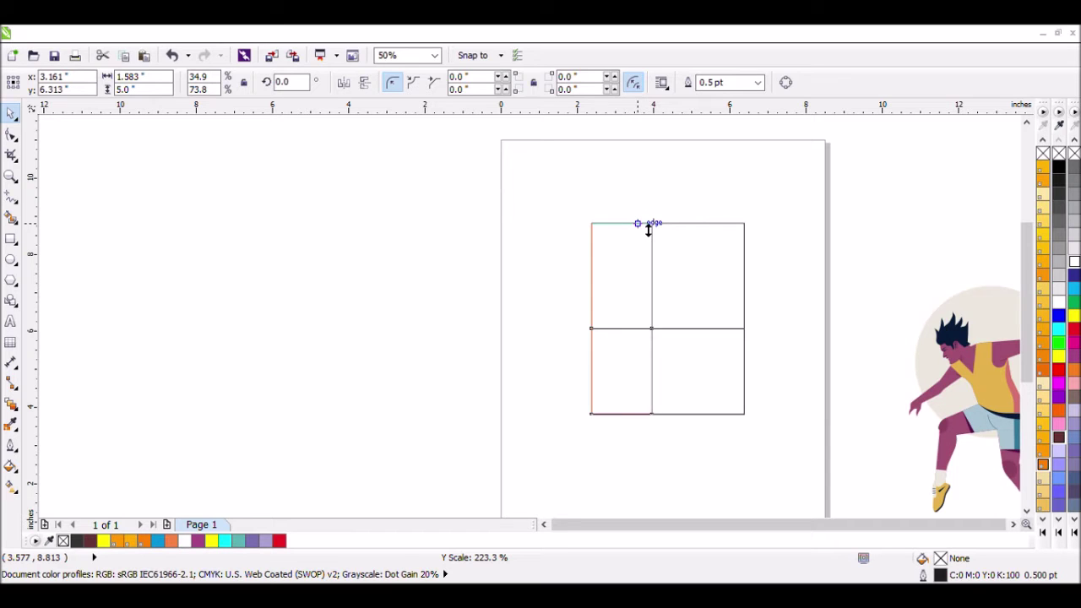
{"action": "left_click_drag", "start_coordinate": [648, 230], "coordinate": [648, 228]}
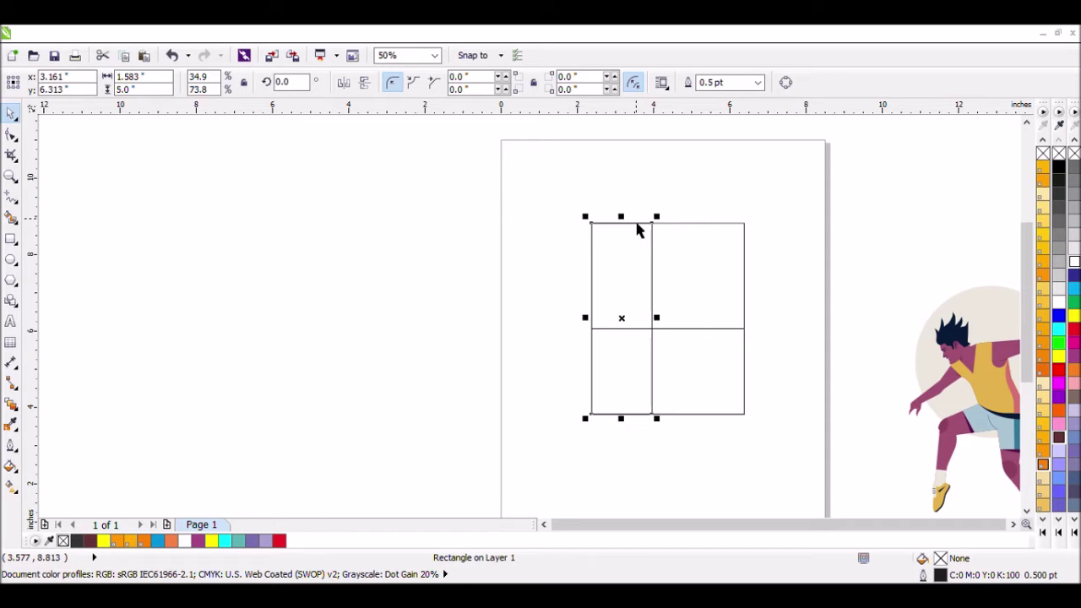
{"action": "left_click", "coordinate": [775, 320]}
{"action": "left_click", "coordinate": [707, 364]}
{"action": "key", "text": "Escape"}
{"action": "left_click", "coordinate": [649, 280]}
{"action": "left_click", "coordinate": [778, 200]}
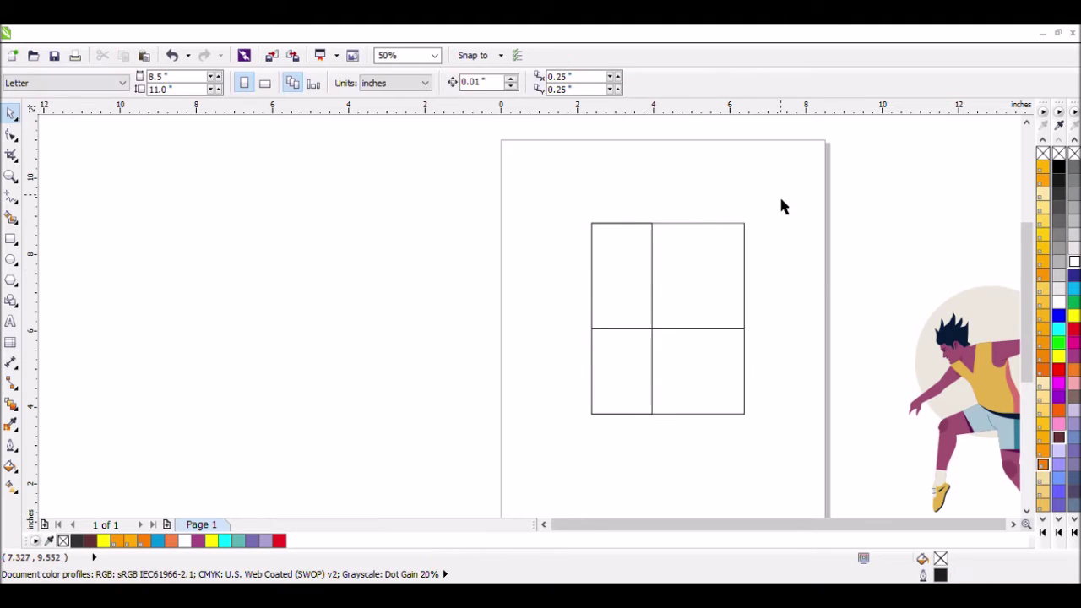
- Try welding the left and lower rectangles into one L-shape, and undo the weld
{"action": "left_click", "coordinate": [651, 320]}
{"action": "left_click", "coordinate": [706, 378], "text": "shift"}
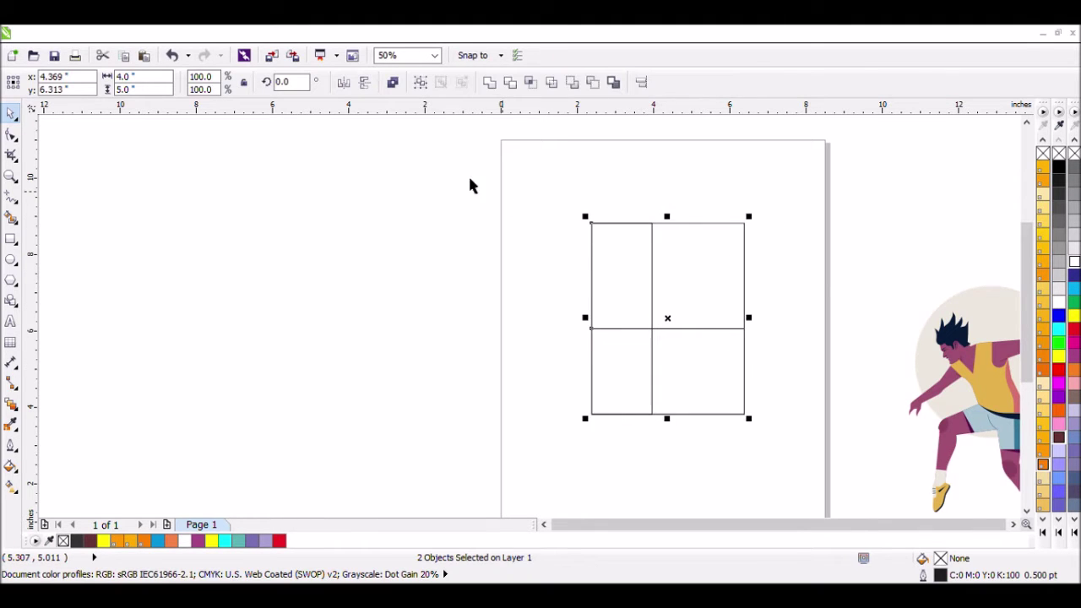
{"action": "left_click", "coordinate": [490, 82]}
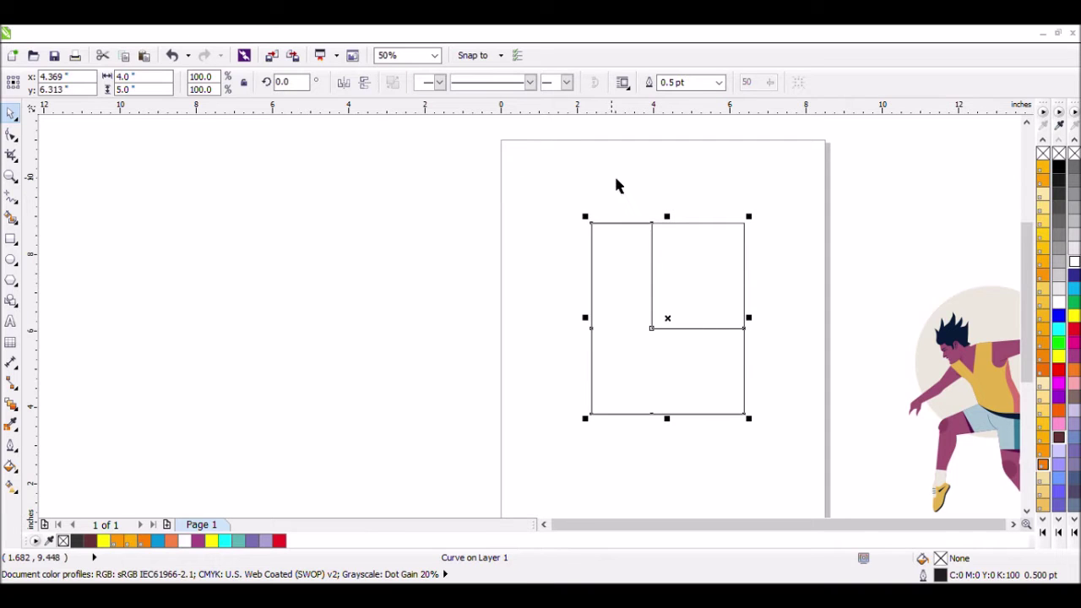
{"action": "key", "text": "ctrl+z"}
- Shorten the lower rectangle to about 1.12 inches high and the left rectangle to about 2.66 inches high, keeping their bottom edges in place
{"action": "left_click", "coordinate": [684, 190]}
{"action": "left_click", "coordinate": [674, 329]}
{"action": "left_click_drag", "start_coordinate": [682, 333], "coordinate": [681, 371]}
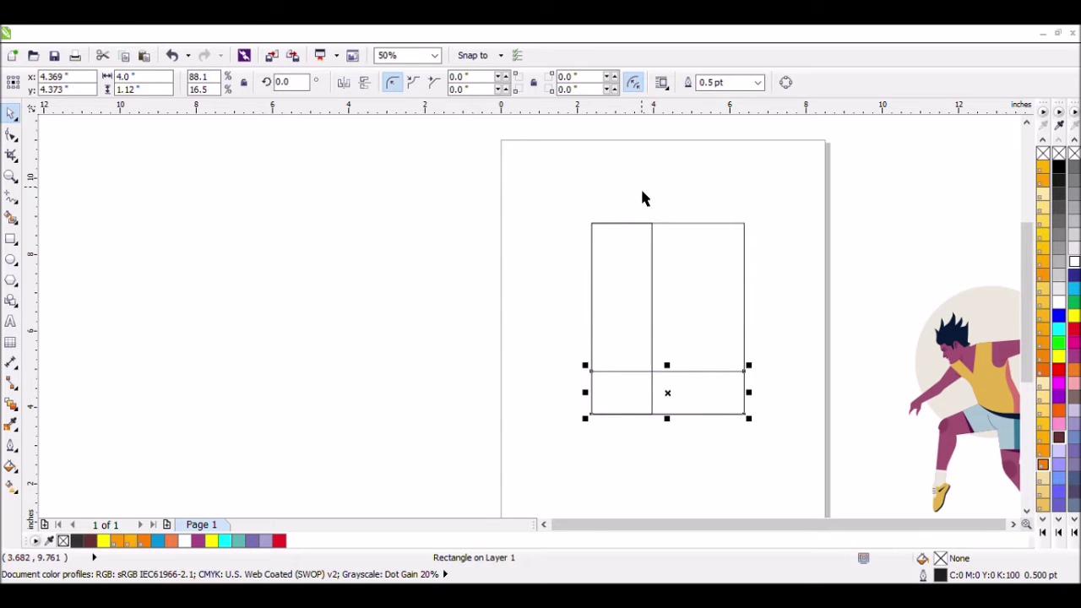
{"action": "left_click", "coordinate": [640, 186]}
{"action": "left_click", "coordinate": [658, 234]}
{"action": "left_click_drag", "start_coordinate": [632, 223], "coordinate": [640, 312]}
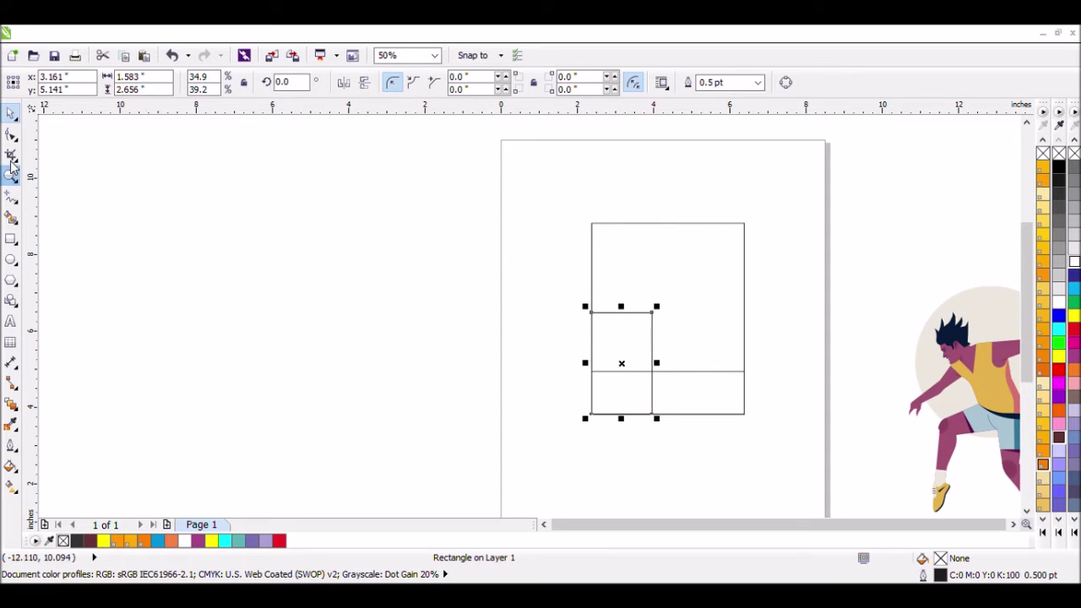
- Convert the left rectangle to curves and move its upper-right node onto the upper-left corner to form a triangle
{"action": "left_click", "coordinate": [785, 85]}
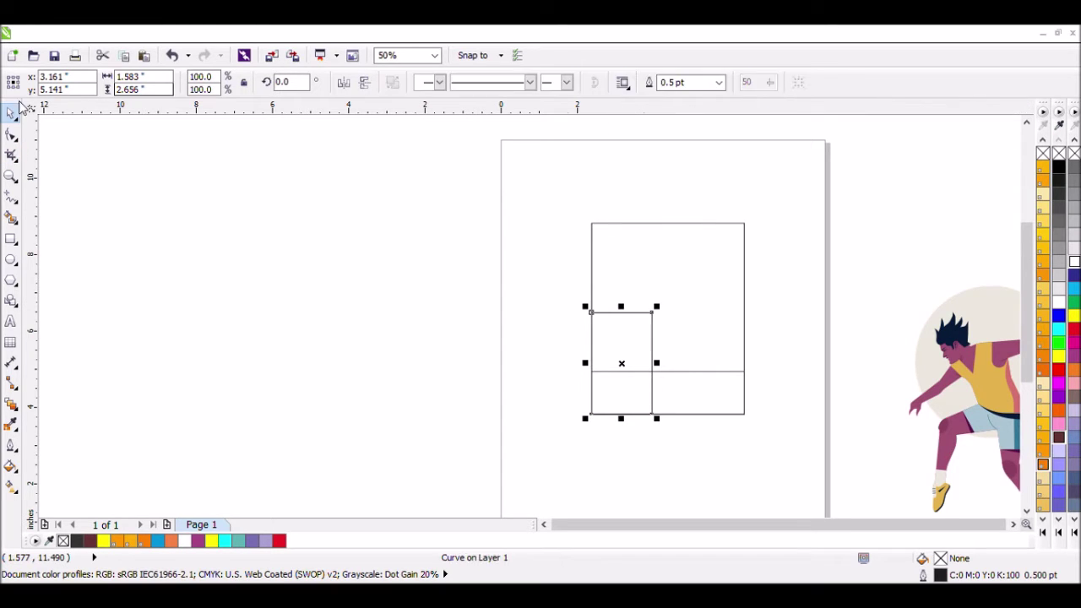
{"action": "left_click", "coordinate": [11, 134]}
{"action": "left_click_drag", "start_coordinate": [651, 311], "coordinate": [592, 312]}
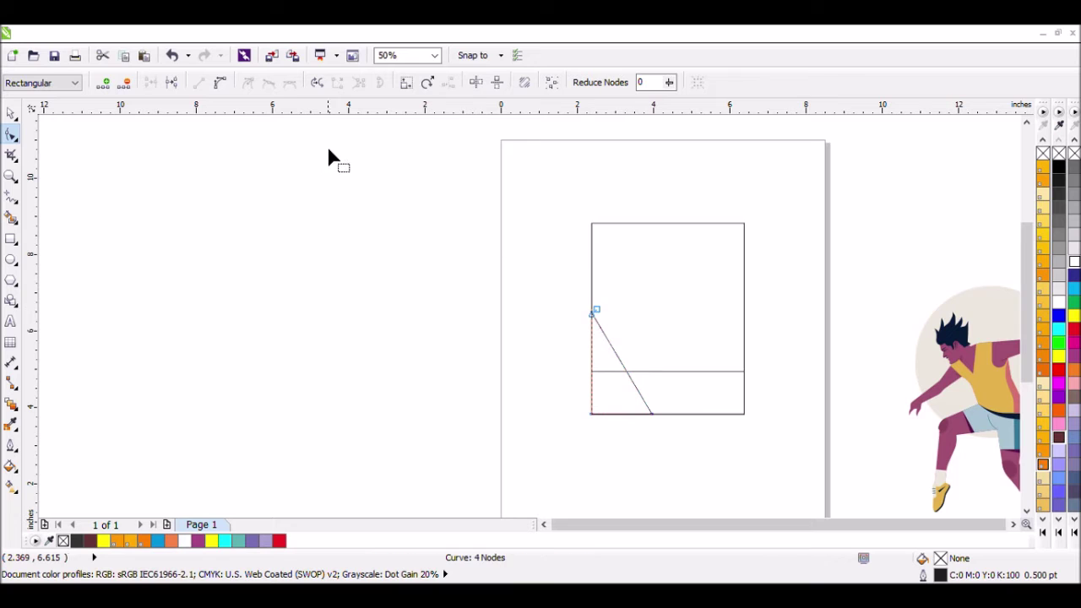
{"action": "left_click", "coordinate": [11, 113]}
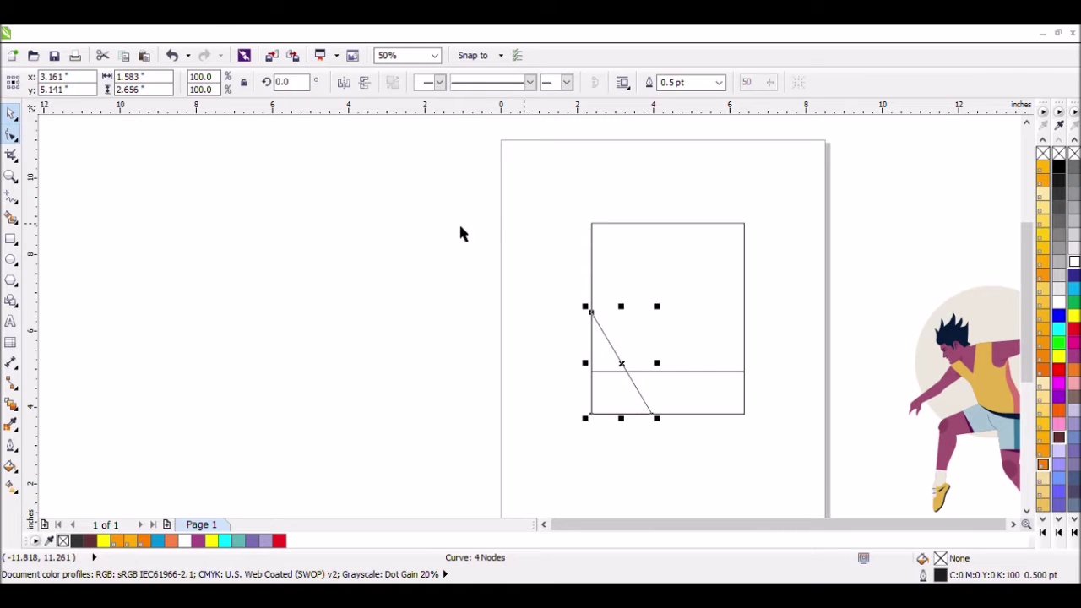
- Weld the triangle and the lower rectangle into a single shape
{"action": "left_click_drag", "start_coordinate": [488, 284], "coordinate": [794, 456]}
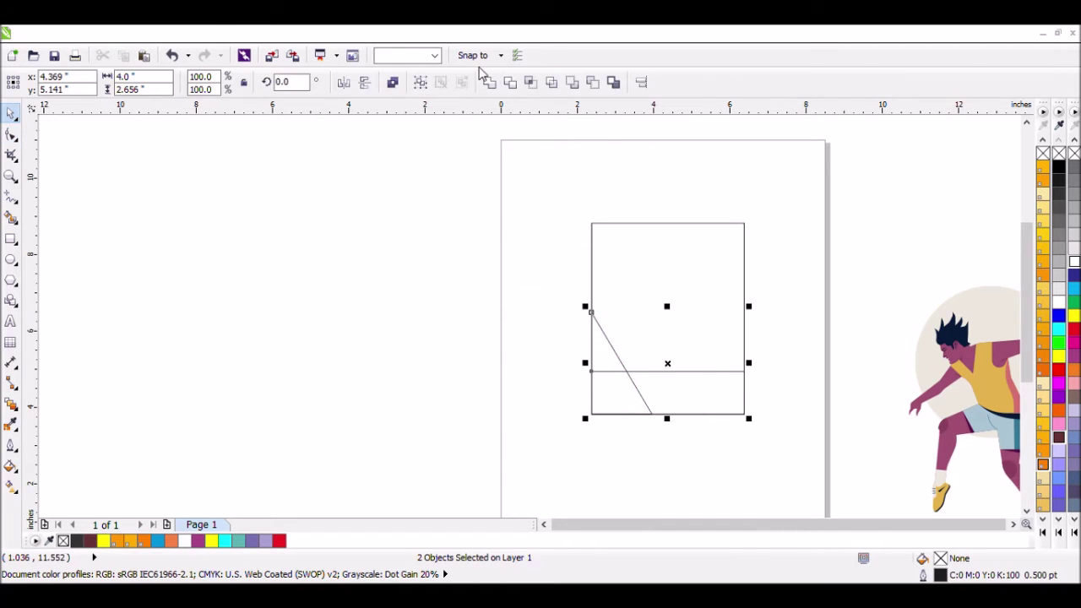
{"action": "left_click", "coordinate": [487, 81]}
{"action": "left_click", "coordinate": [680, 342]}
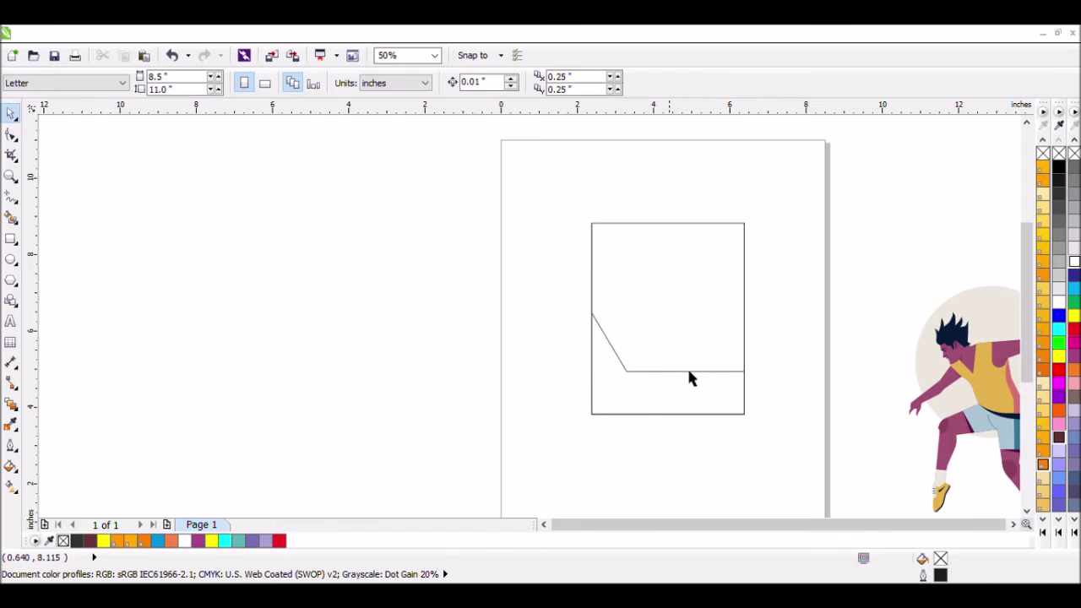
- Duplicate the welded shape to the top of the large rectangle and mirror the copy vertically
{"action": "left_click", "coordinate": [689, 411]}
{"action": "left_click", "coordinate": [715, 357]}
{"action": "left_click", "coordinate": [700, 412]}
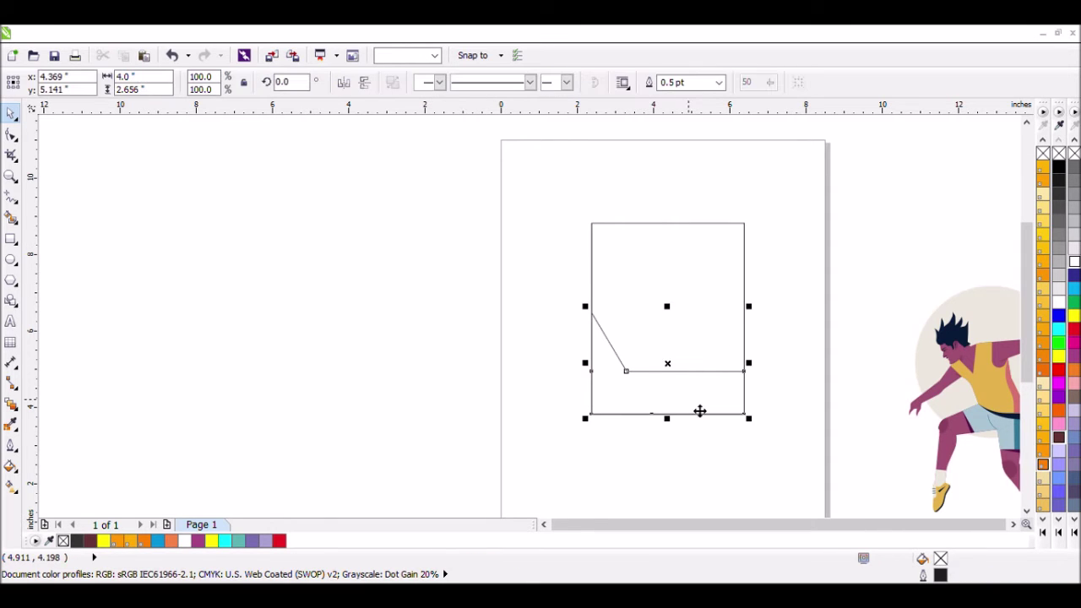
{"action": "left_click_drag", "start_coordinate": [689, 408], "coordinate": [709, 319]}
{"action": "left_click", "coordinate": [364, 84]}
{"action": "left_click", "coordinate": [604, 178]}
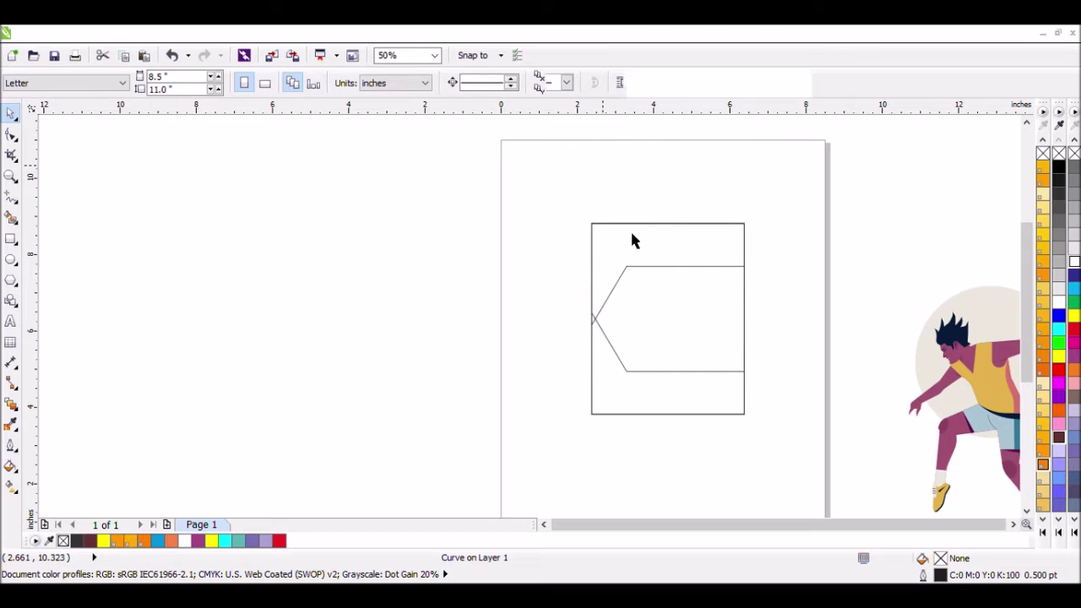
- Reduce the upper shape's height to about 2.31 inches so its point meets the lower shape's point
{"action": "left_click", "coordinate": [606, 314]}
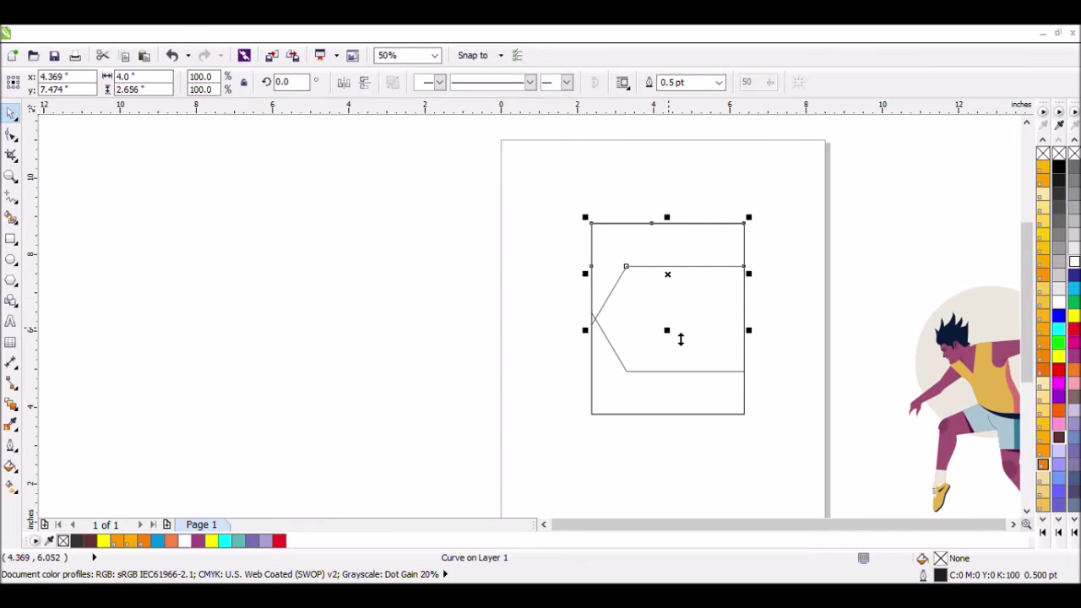
{"action": "left_click_drag", "start_coordinate": [680, 338], "coordinate": [679, 325]}
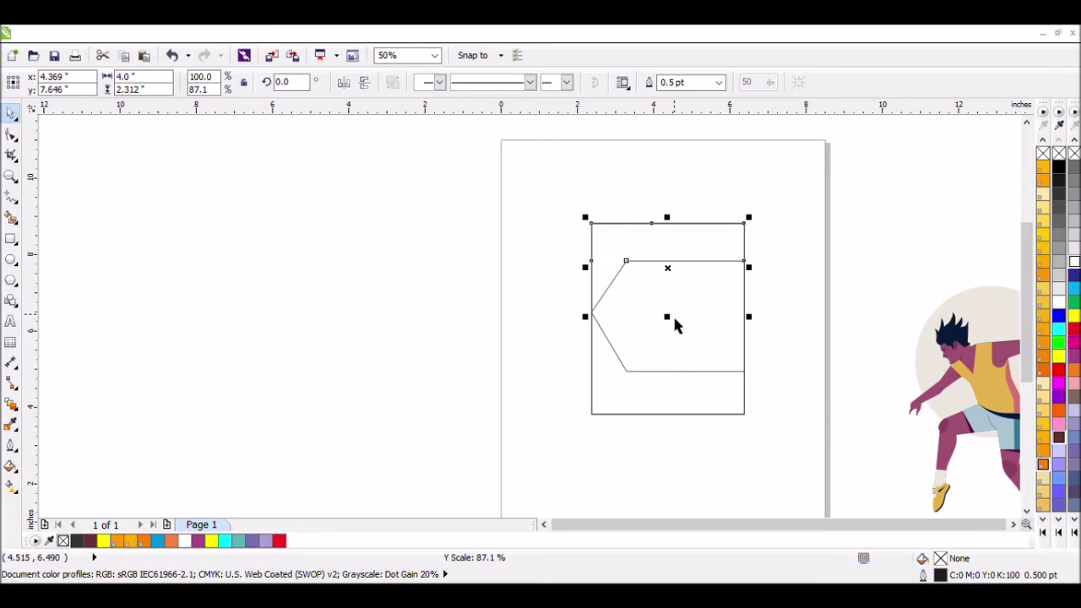
{"action": "left_click", "coordinate": [790, 286]}
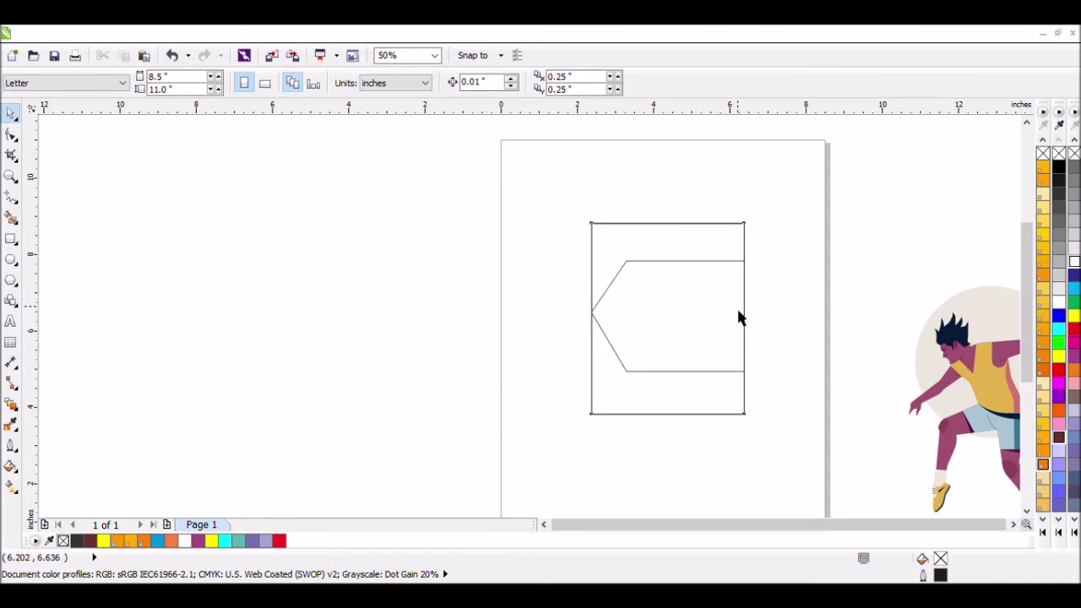
{"action": "left_click", "coordinate": [739, 318]}
{"action": "left_click", "coordinate": [811, 204]}
{"action": "left_click", "coordinate": [698, 293]}
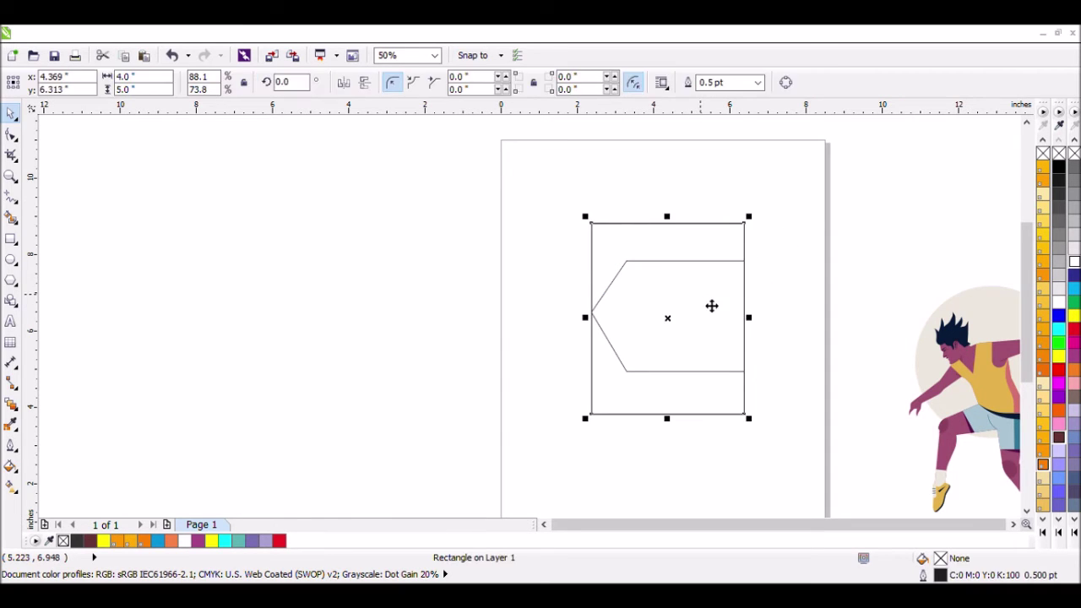
{"action": "left_click", "coordinate": [786, 250]}
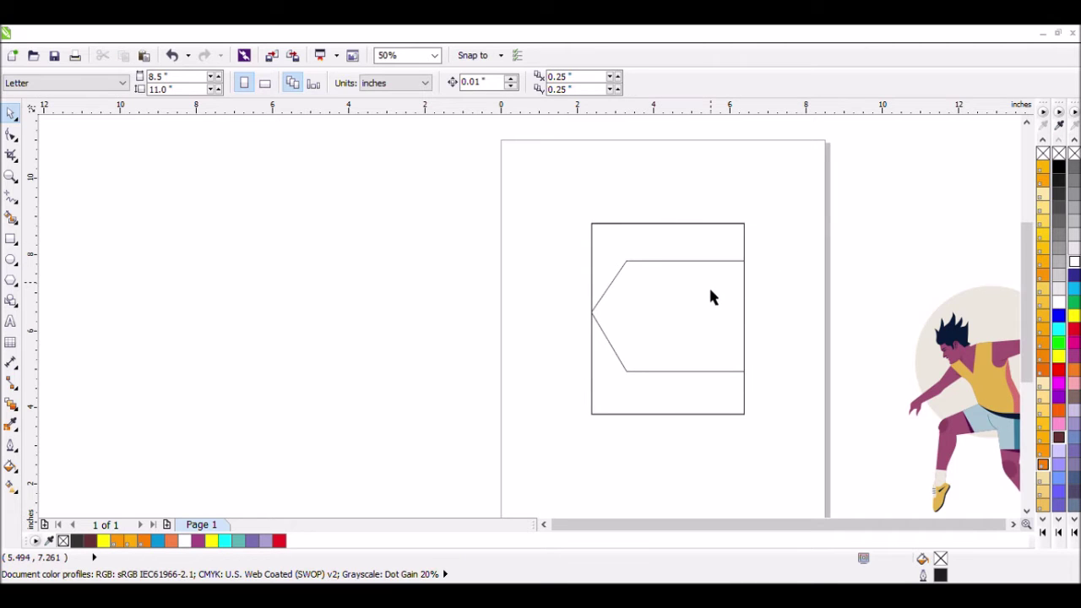
- Create a shorter copy of the upper shape, about 1.98 inches high, and fill it with brown (C:0 M:20 Y:20 K:60)
{"action": "left_click", "coordinate": [735, 244]}
{"action": "left_click", "coordinate": [704, 248]}
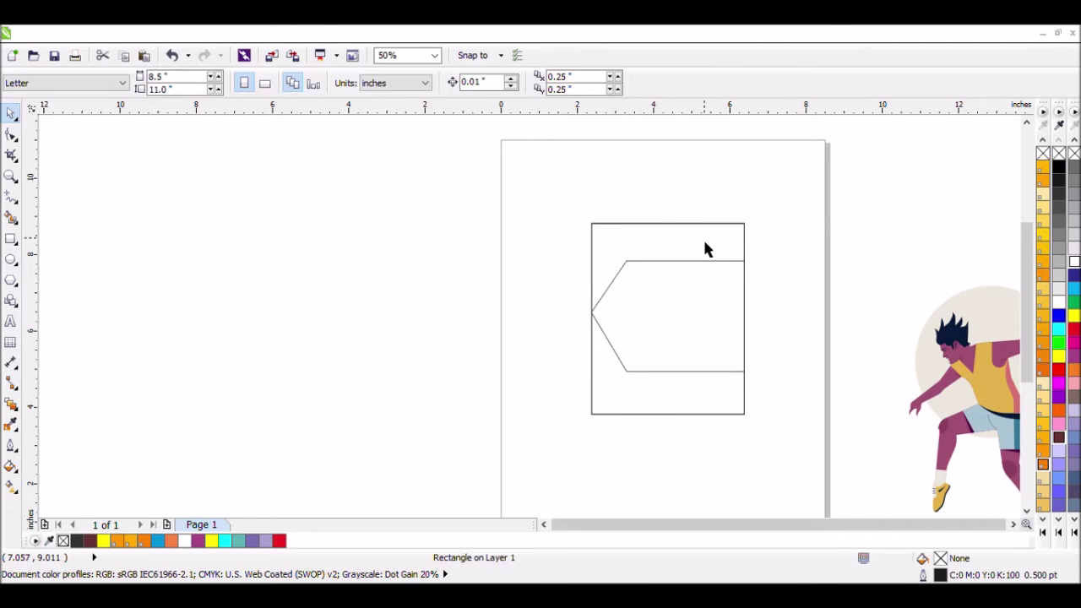
{"action": "left_click", "coordinate": [651, 227]}
{"action": "left_click_drag", "start_coordinate": [667, 219], "coordinate": [685, 246]}
{"action": "left_click", "coordinate": [702, 250]}
{"action": "left_click", "coordinate": [718, 268]}
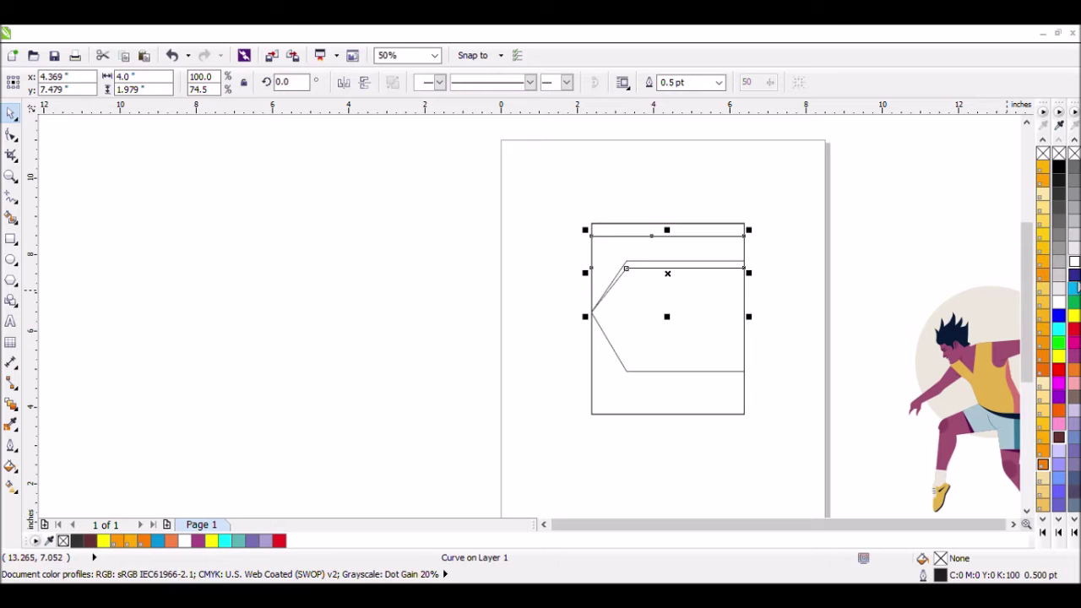
{"action": "left_click", "coordinate": [1074, 396]}
{"action": "left_click", "coordinate": [840, 258]}
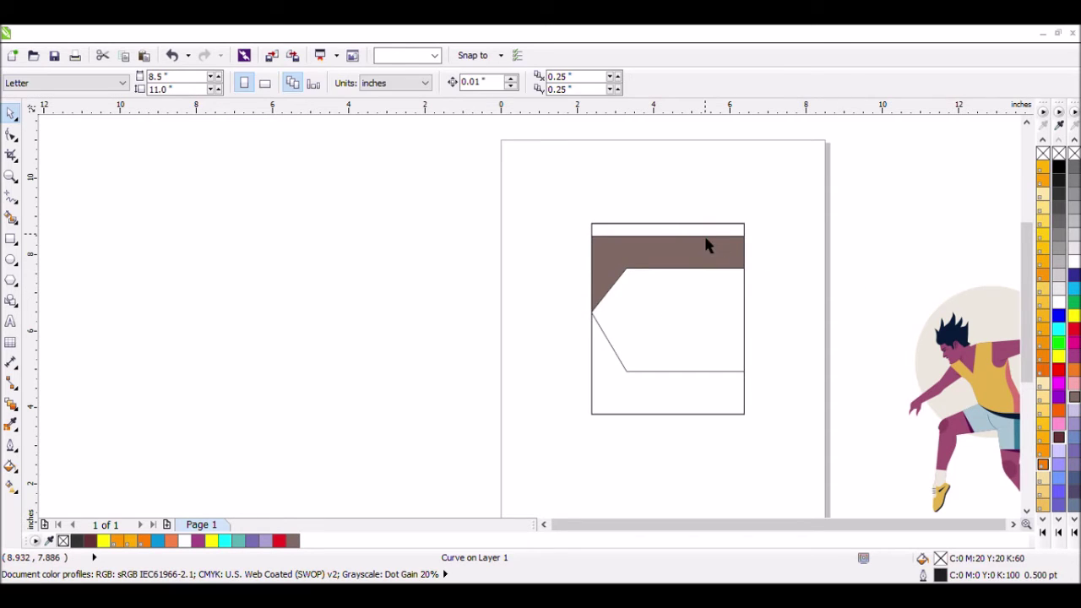
- Try a cyan fill (C:100) and a pale lavender fill (C:20 M:20) on the taller upper shape
{"action": "left_click", "coordinate": [708, 245]}
{"action": "left_click", "coordinate": [1075, 289]}
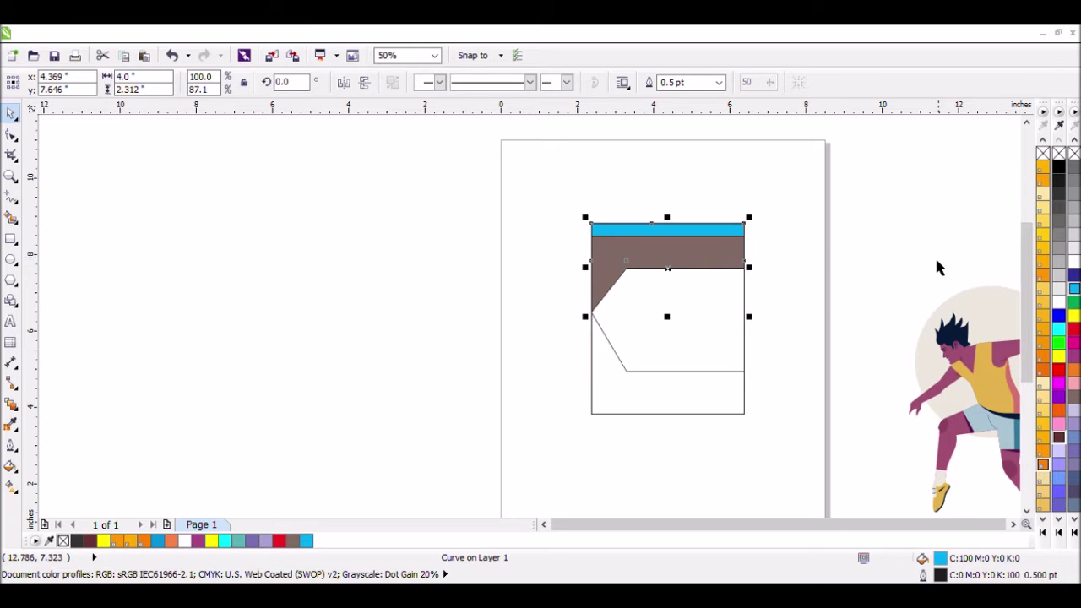
{"action": "left_click", "coordinate": [873, 258]}
{"action": "left_click", "coordinate": [714, 242]}
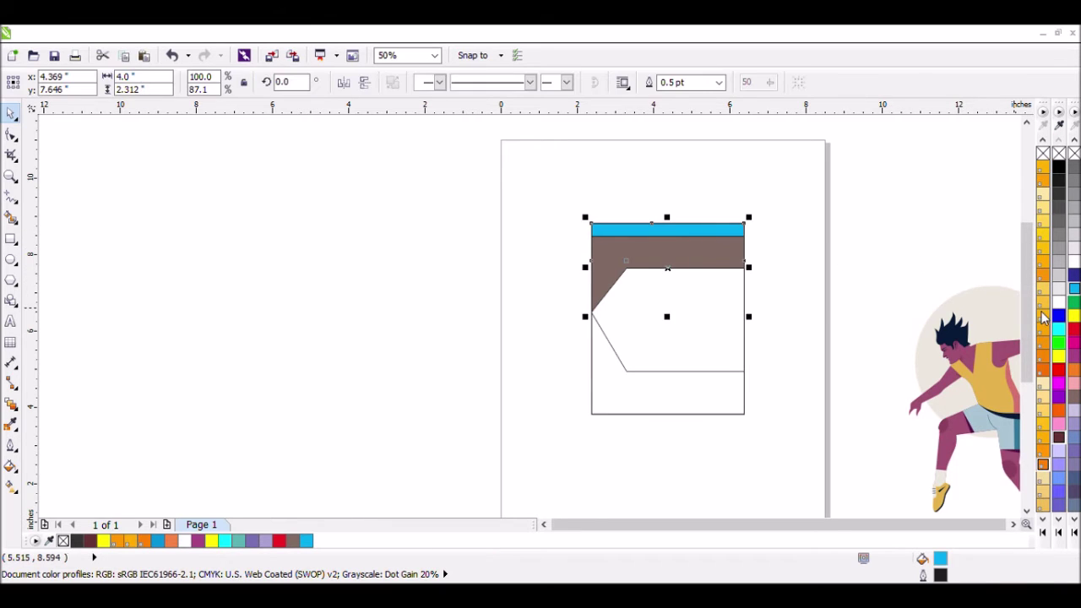
{"action": "left_click", "coordinate": [1074, 410]}
{"action": "left_click", "coordinate": [854, 228]}
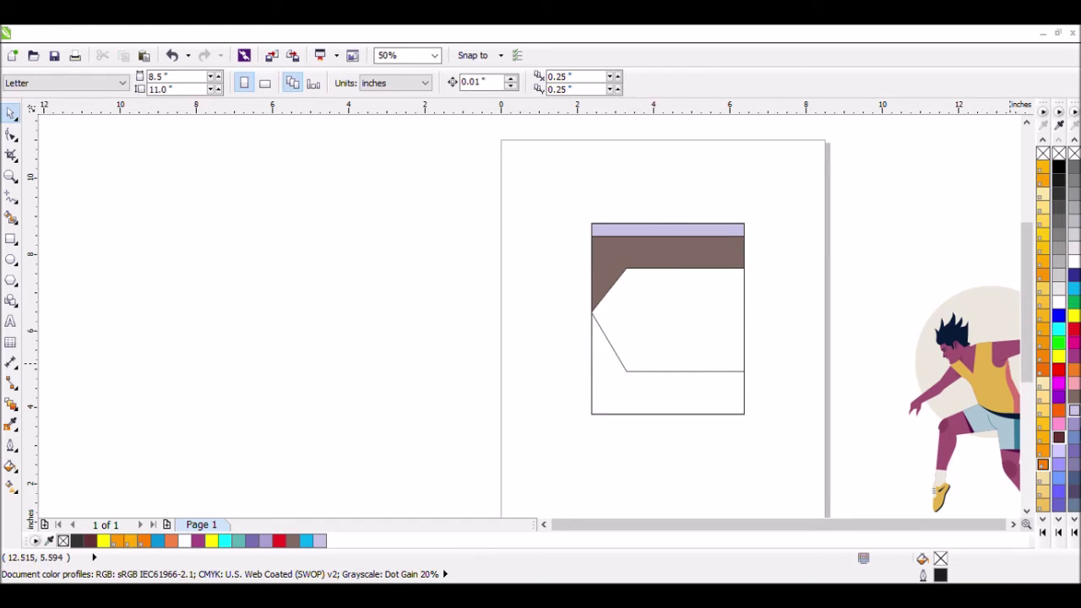
- Fill the taller upper shape with medium lavender, try the darker purple (C:60 M:60), and undo the darker fill
{"action": "left_click", "coordinate": [683, 240]}
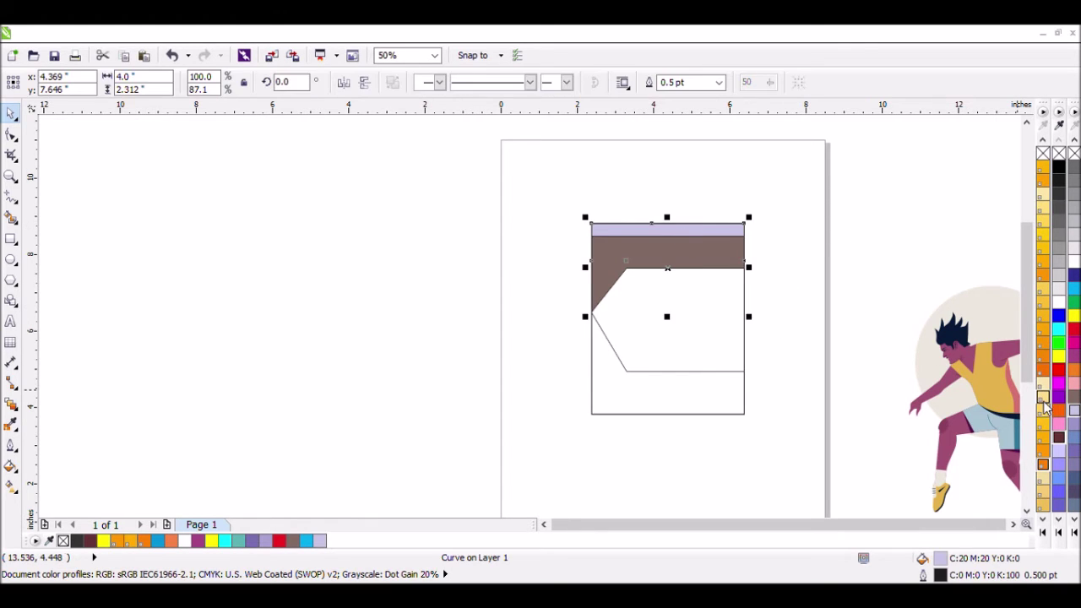
{"action": "left_click", "coordinate": [1074, 424]}
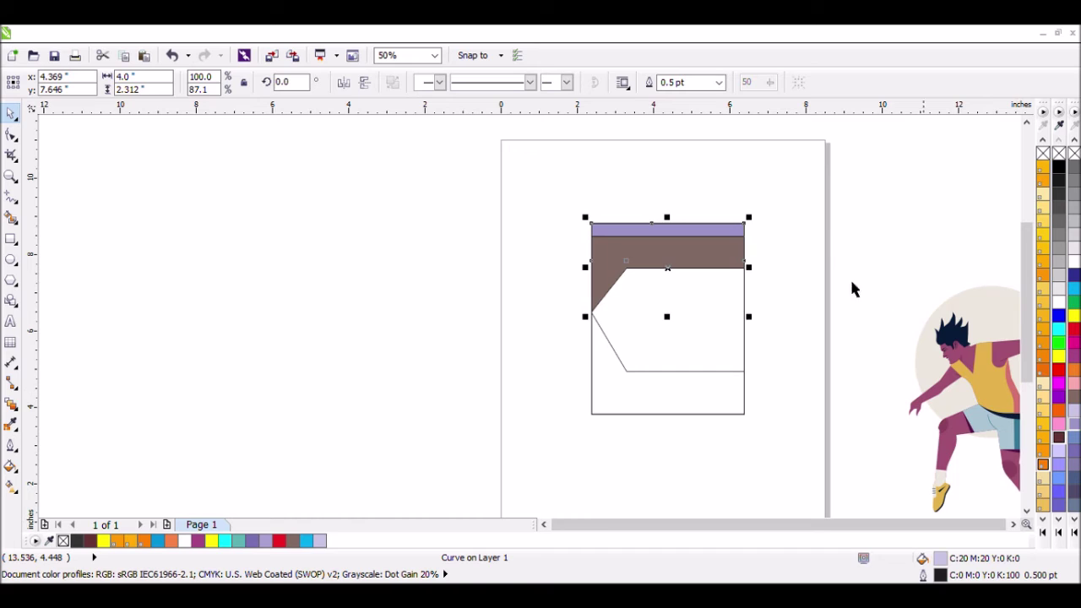
{"action": "left_click", "coordinate": [1074, 451]}
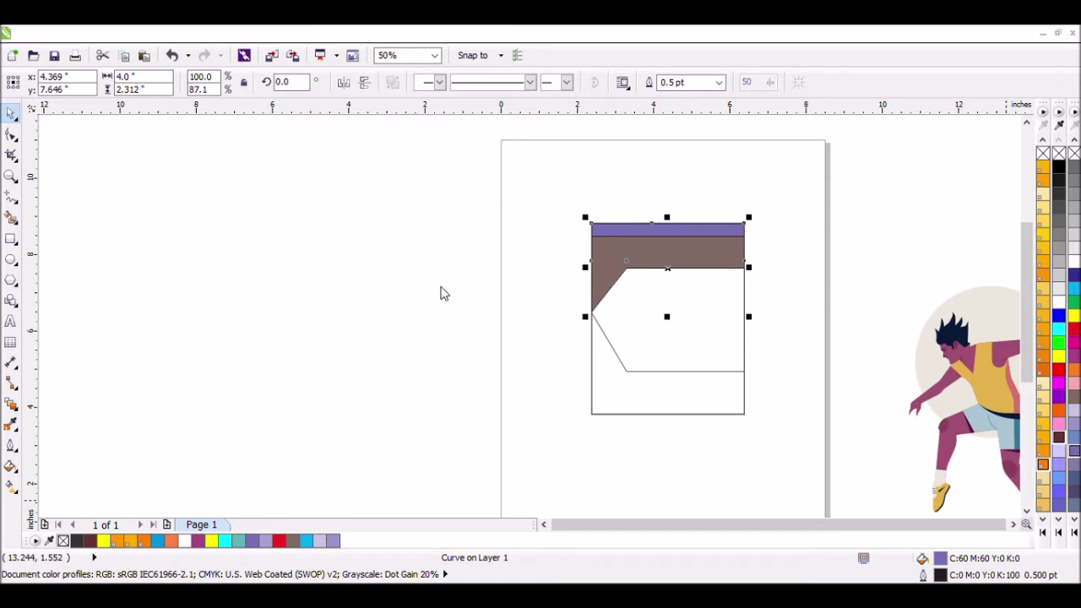
{"action": "key", "text": "ctrl+z"}
- Remove the outlines from the lavender and brown upper shapes
{"action": "left_click", "coordinate": [786, 258]}
{"action": "left_click_drag", "start_coordinate": [650, 321], "coordinate": [579, 330]}
{"action": "left_click", "coordinate": [850, 225]}
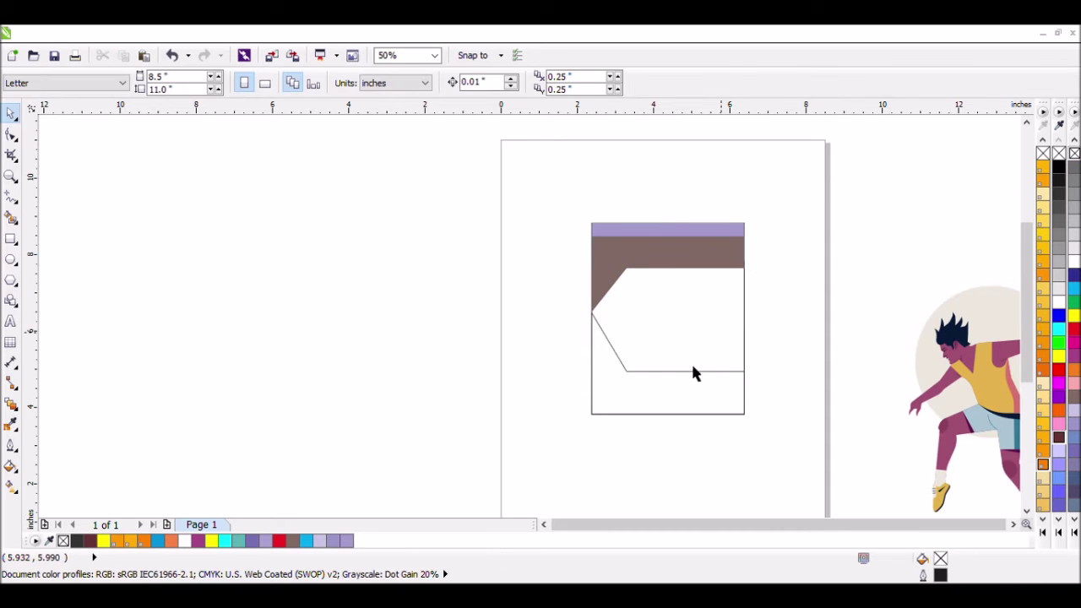
- Create a shorter copy of the lower shape, about 2.28 inches high, and fill the taller original with dark maroon
{"action": "left_click", "coordinate": [678, 414]}
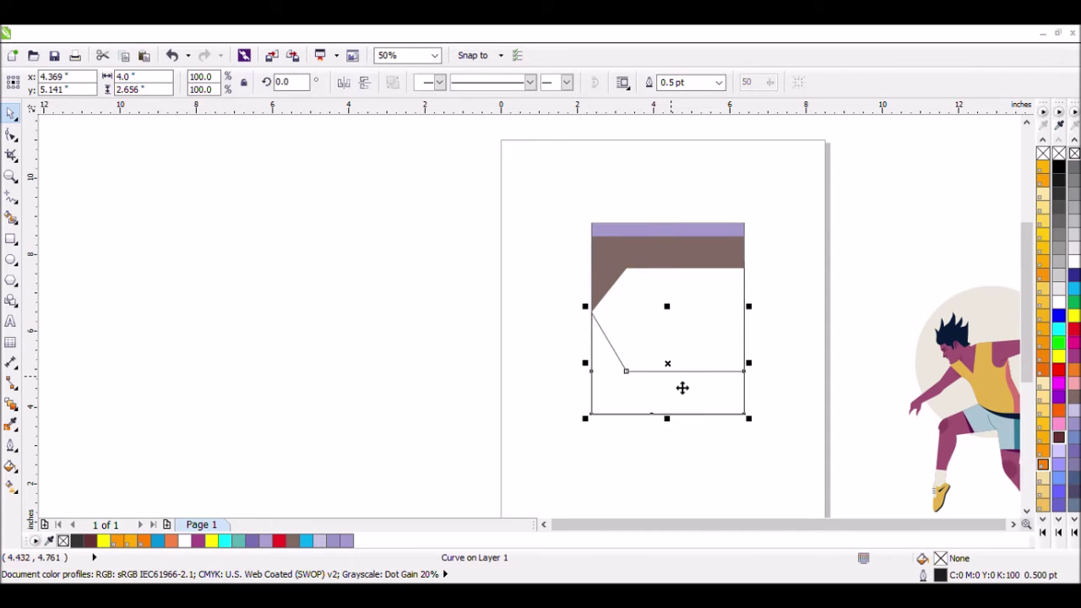
{"action": "mouse_move", "coordinate": [676, 321]}
{"action": "left_mouse_down"}
{"action": "mouse_move", "coordinate": [679, 336]}
{"action": "mouse_move", "coordinate": [669, 336]}
{"action": "left_mouse_up"}
{"action": "left_click", "coordinate": [831, 313]}
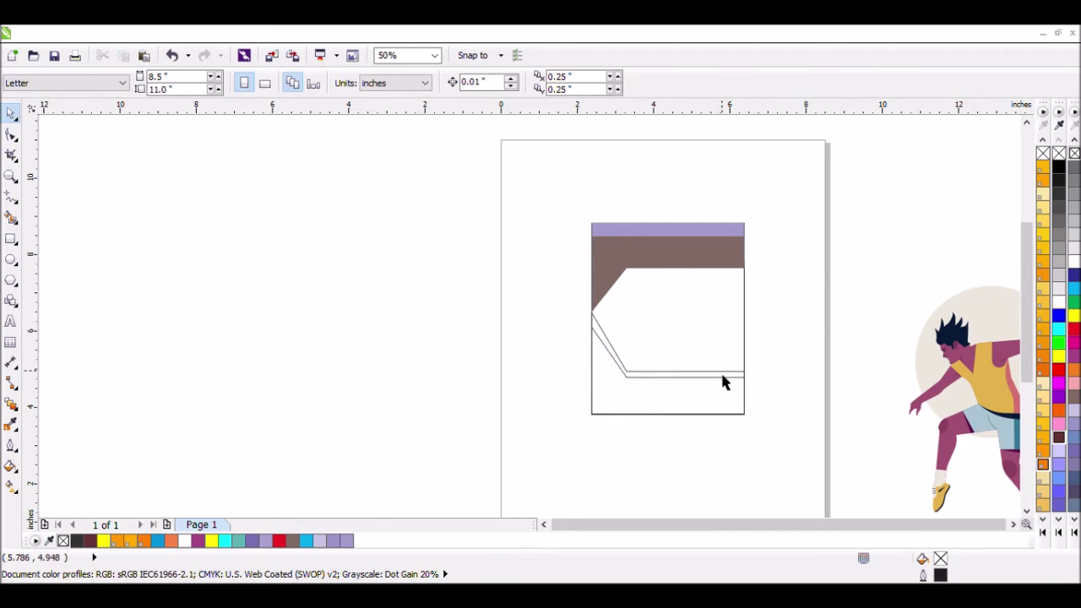
{"action": "left_click", "coordinate": [733, 383]}
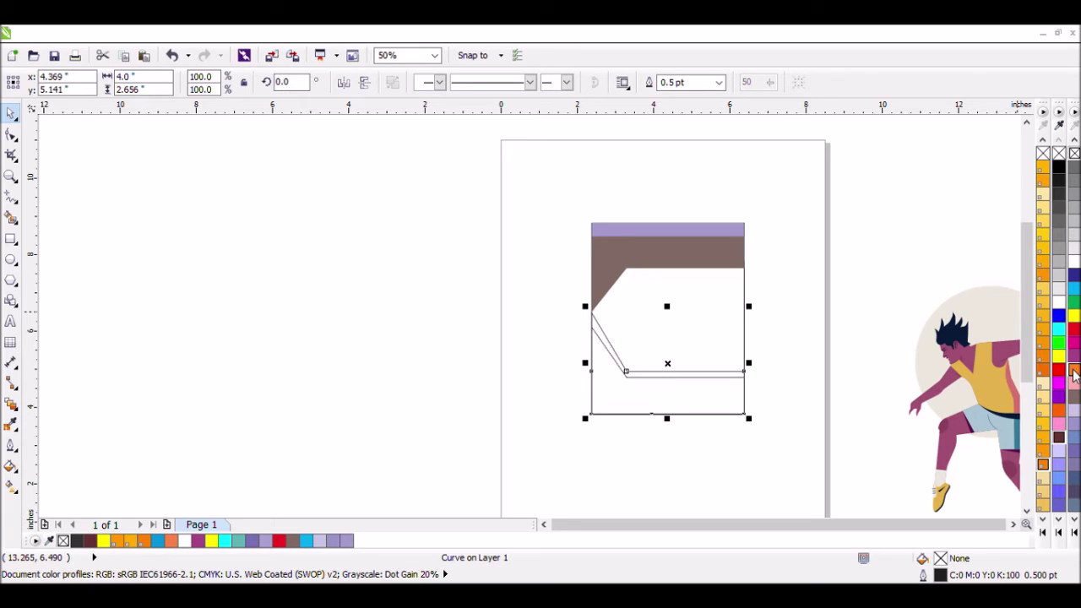
{"action": "left_click", "coordinate": [1058, 437]}
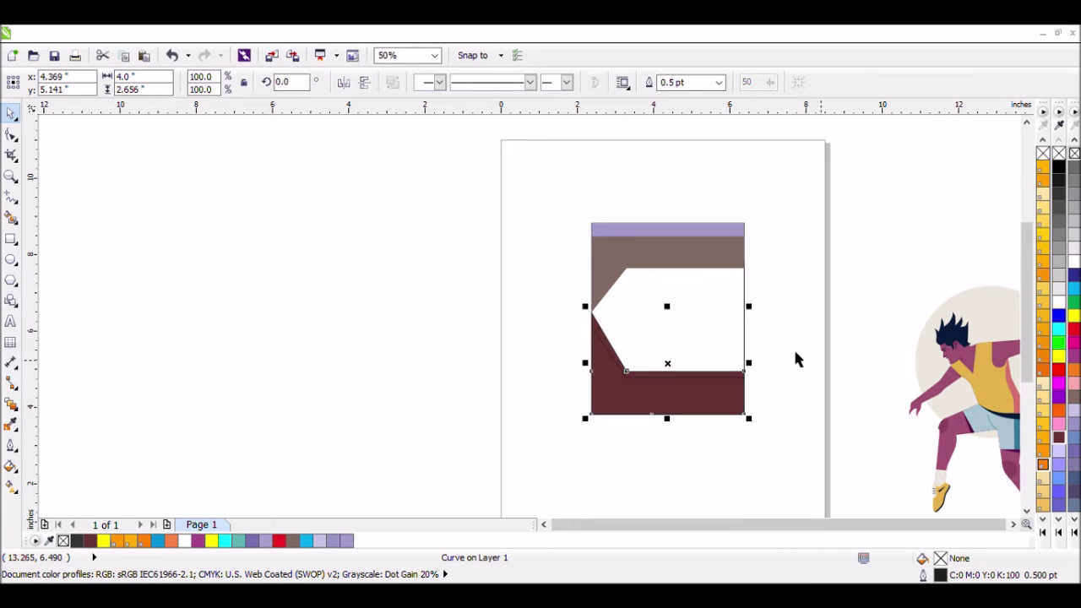
{"action": "left_click", "coordinate": [764, 390]}
- Try a cyan fill (#00FFFF) and a green fill (#33CC99) on the shorter lower shape
{"action": "left_click", "coordinate": [738, 400]}
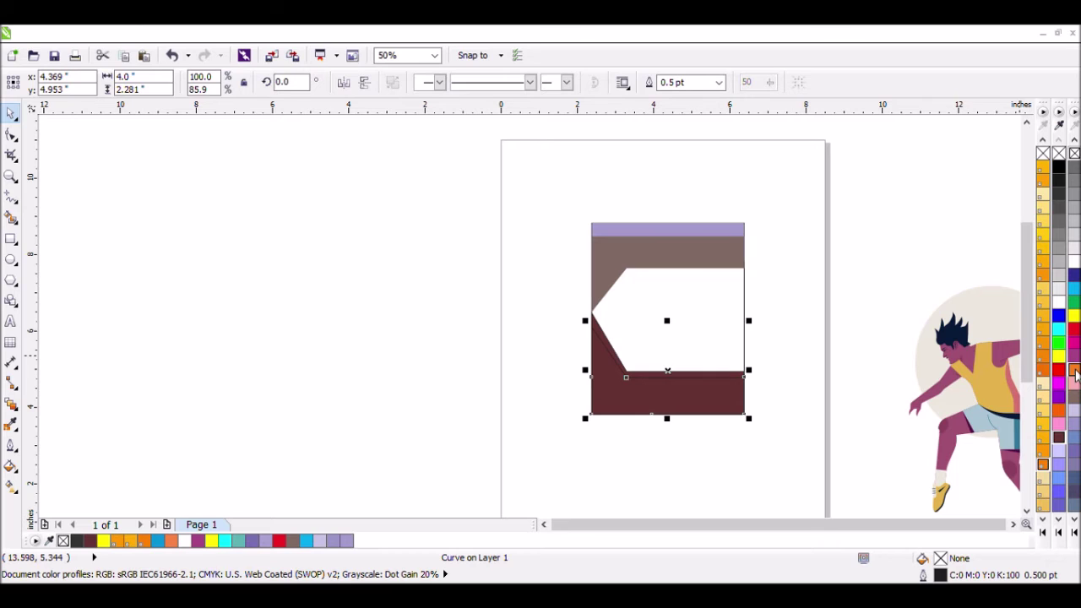
{"action": "left_click", "coordinate": [1058, 328]}
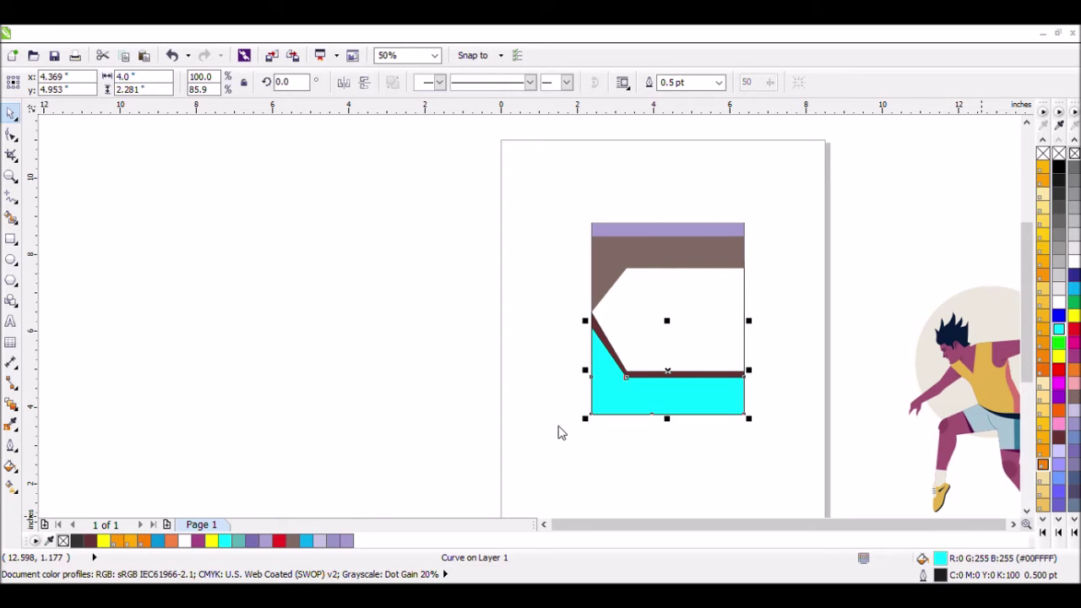
{"action": "left_click", "coordinate": [785, 295]}
{"action": "left_click", "coordinate": [684, 343]}
{"action": "left_click", "coordinate": [813, 259]}
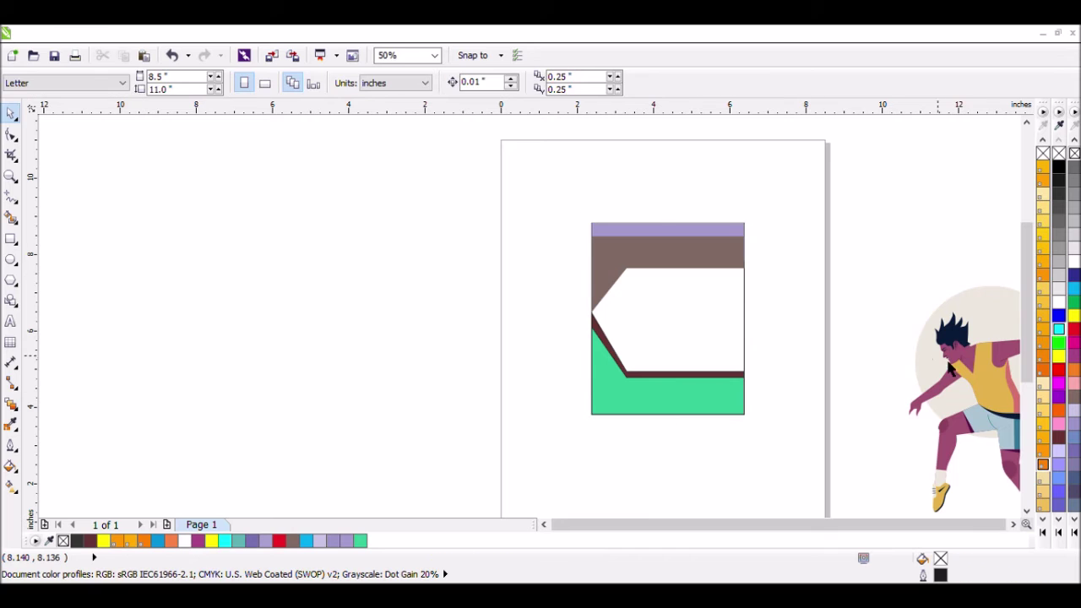
- Move the character illustration from the side of the page so it overlaps the layout rectangle's edge
{"action": "left_click", "coordinate": [986, 397]}
{"action": "left_click_drag", "start_coordinate": [986, 396], "coordinate": [777, 317]}
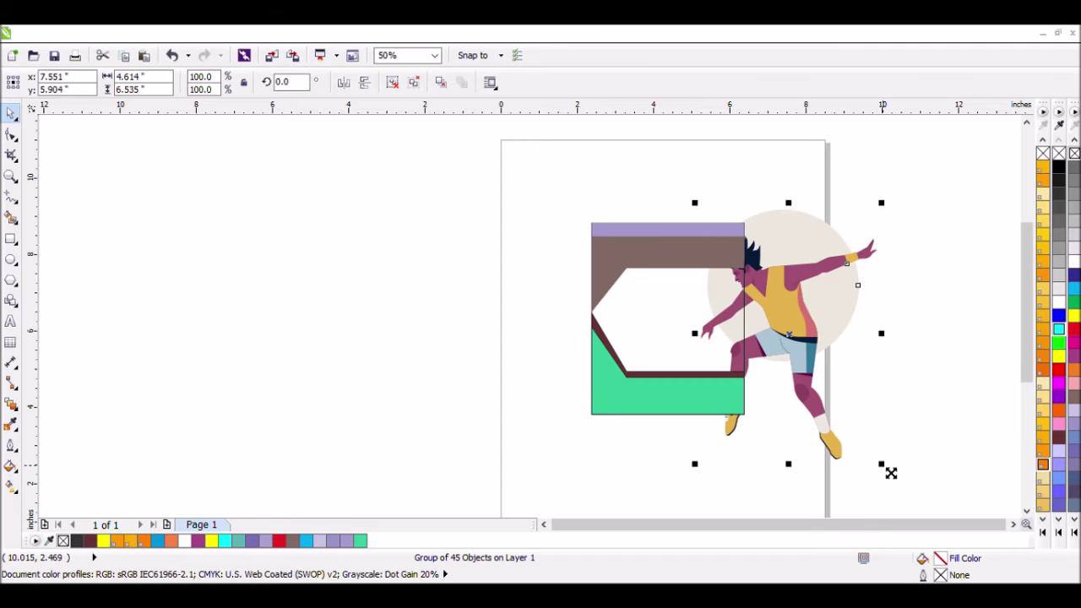
{"action": "left_click", "coordinate": [858, 321]}
- Try blue (C:60 M:40) on the 4 × 5 inch background rectangle, and fill it with dark purple (C:40 M:40 Y:0 K:60)
{"action": "left_click", "coordinate": [642, 397]}
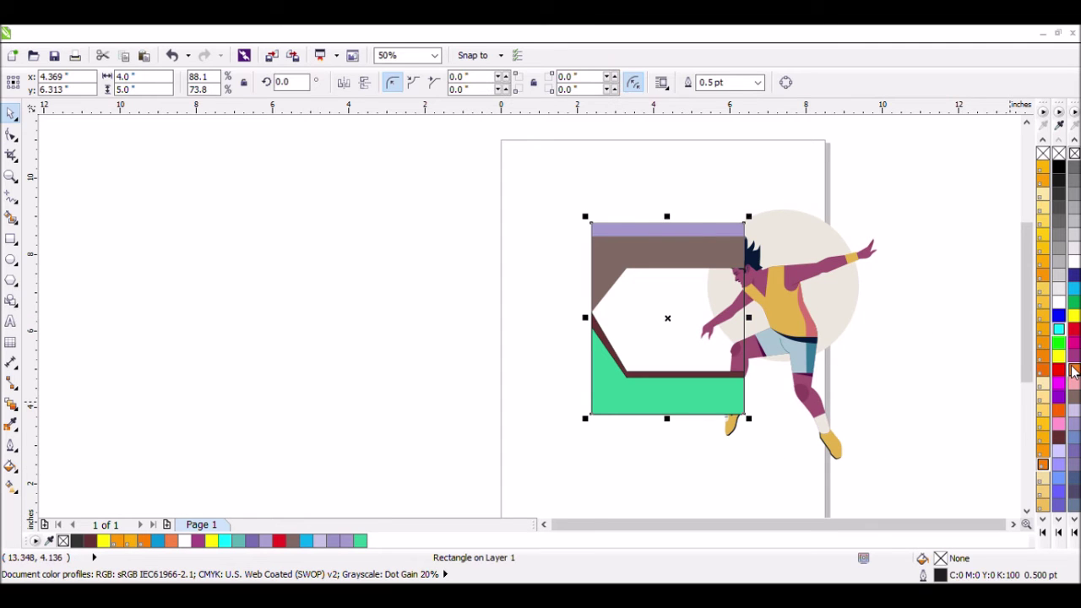
{"action": "left_click", "coordinate": [1074, 411]}
{"action": "left_click", "coordinate": [1075, 439]}
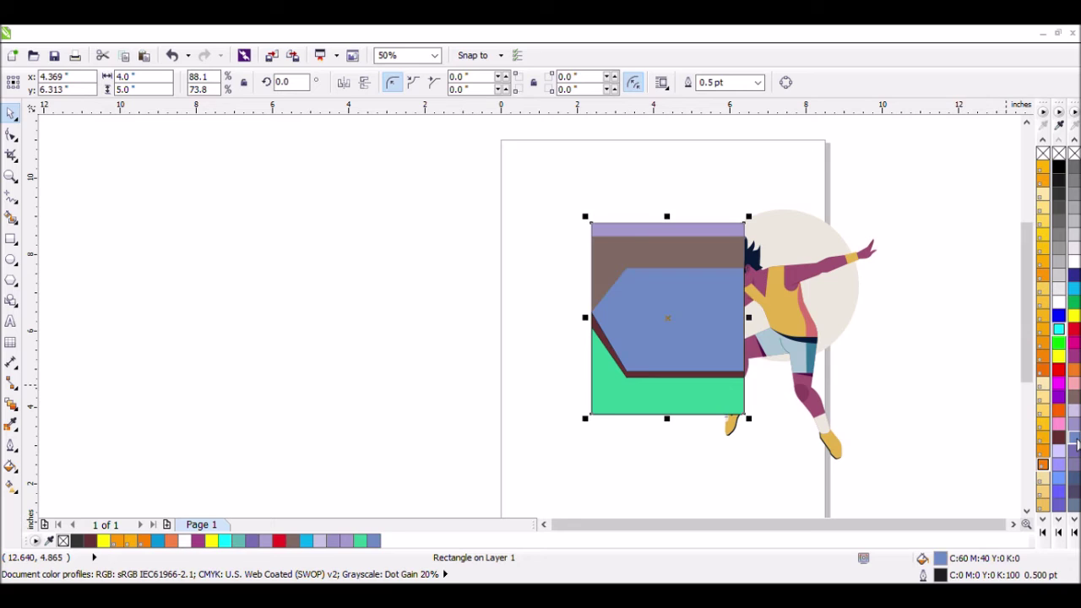
{"action": "left_click", "coordinate": [1074, 494]}
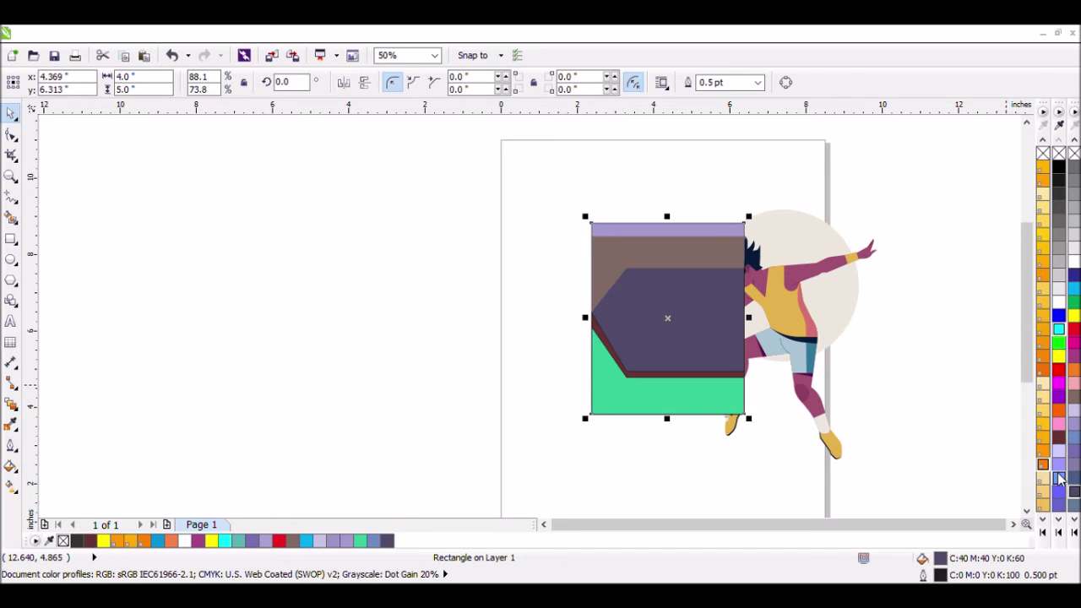
{"action": "left_click", "coordinate": [982, 316]}
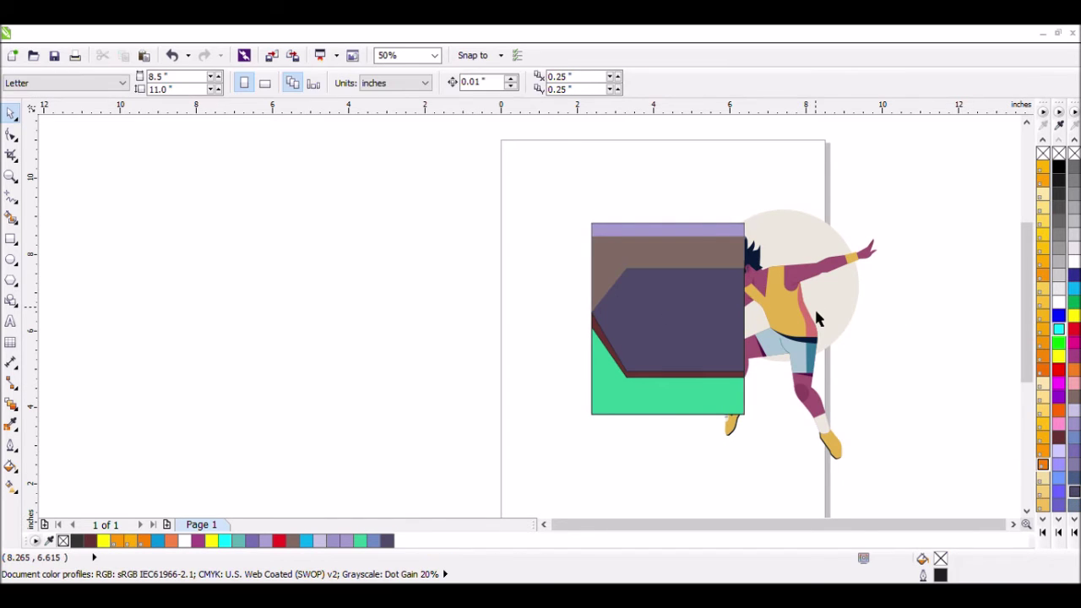
- Scale the character illustration down to about 51.5% and fill the shorter lower shape with dark gray
{"action": "left_click", "coordinate": [819, 316]}
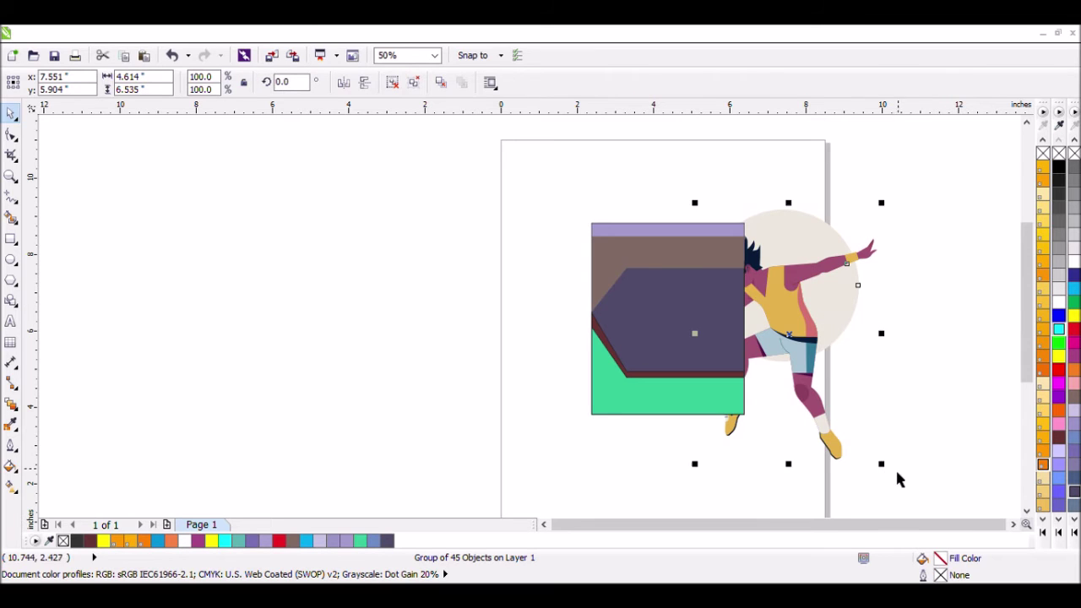
{"action": "left_click_drag", "start_coordinate": [895, 478], "coordinate": [840, 438]}
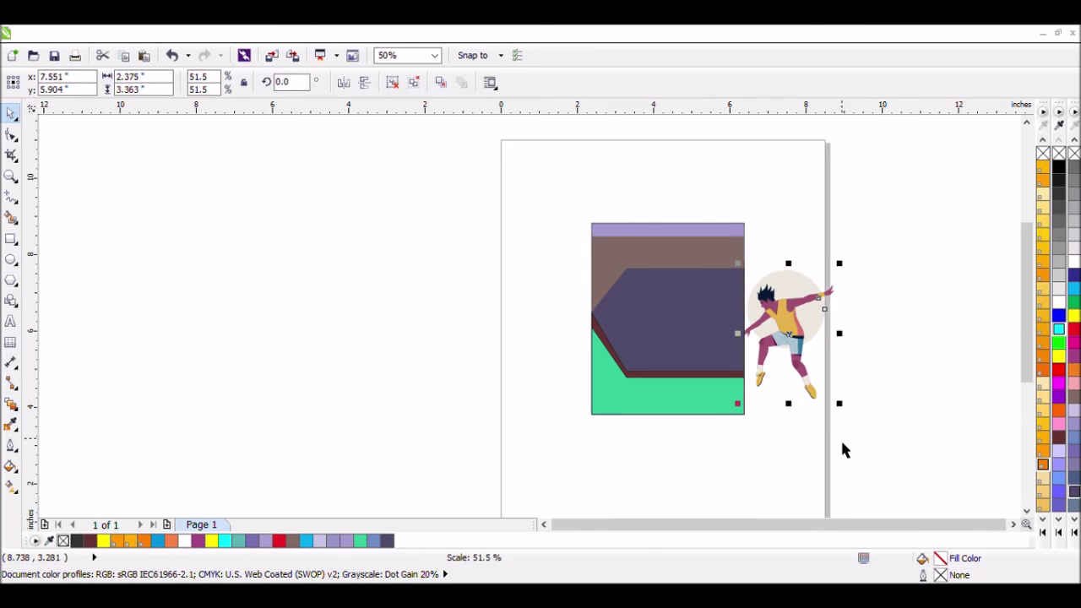
{"action": "left_click", "coordinate": [728, 408]}
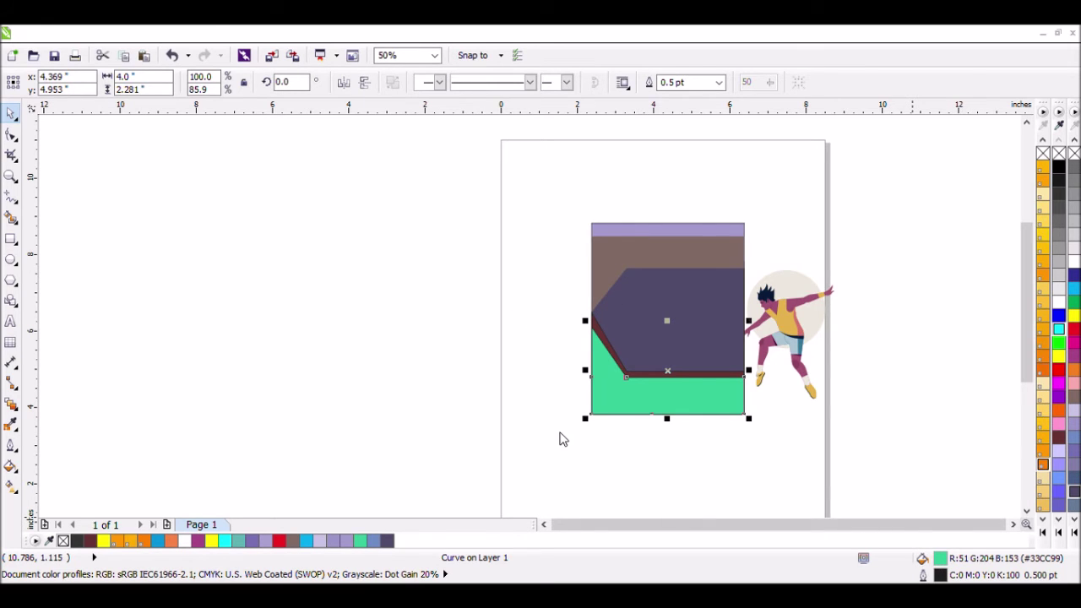
{"action": "left_click", "coordinate": [1058, 179]}
- Shrink the character illustration to about 1.42 × 2.01 inches and place it in front of the layout's upper area
{"action": "left_click", "coordinate": [776, 357]}
{"action": "left_click_drag", "start_coordinate": [839, 402], "coordinate": [816, 374]}
{"action": "left_click_drag", "start_coordinate": [800, 335], "coordinate": [679, 284]}
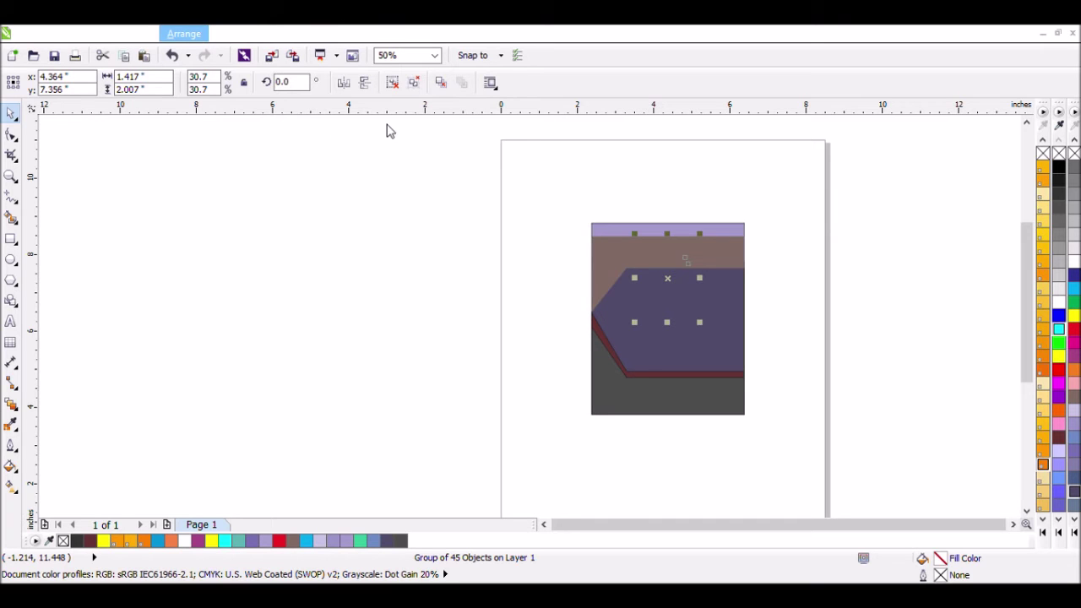
{"action": "key", "text": "shift+Page_Up"}
- Enlarge the character illustration and adjust its position so it fills the upper middle of the layout
{"action": "left_click_drag", "start_coordinate": [704, 316], "coordinate": [685, 320]}
{"action": "left_click_drag", "start_coordinate": [719, 354], "coordinate": [739, 380]}
{"action": "left_click_drag", "start_coordinate": [704, 311], "coordinate": [701, 308]}
{"action": "left_click_drag", "start_coordinate": [730, 378], "coordinate": [747, 389]}
{"action": "left_click_drag", "start_coordinate": [702, 304], "coordinate": [700, 297]}
{"action": "left_click_drag", "start_coordinate": [694, 276], "coordinate": [689, 267]}
{"action": "left_click", "coordinate": [812, 338]}
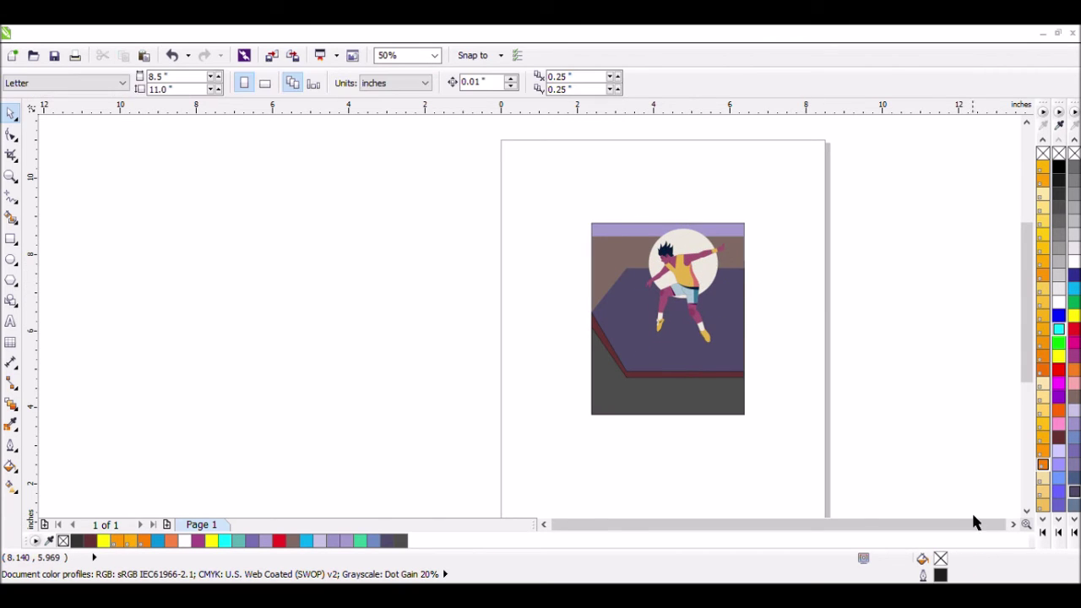
- Place a copy of the skateboard over the layout and delete the original skateboard outside the page
{"action": "left_click", "coordinate": [1013, 525]}
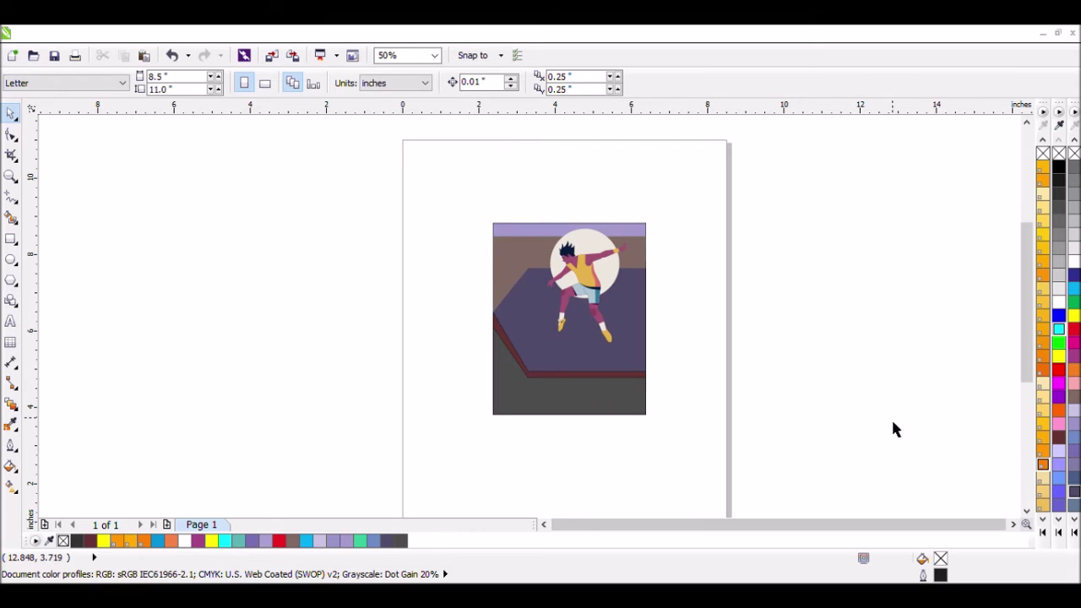
{"action": "scroll", "coordinate": [893, 424], "scroll_direction": "down", "scroll_amount": 1}
{"action": "left_click_drag", "start_coordinate": [888, 498], "coordinate": [747, 391]}
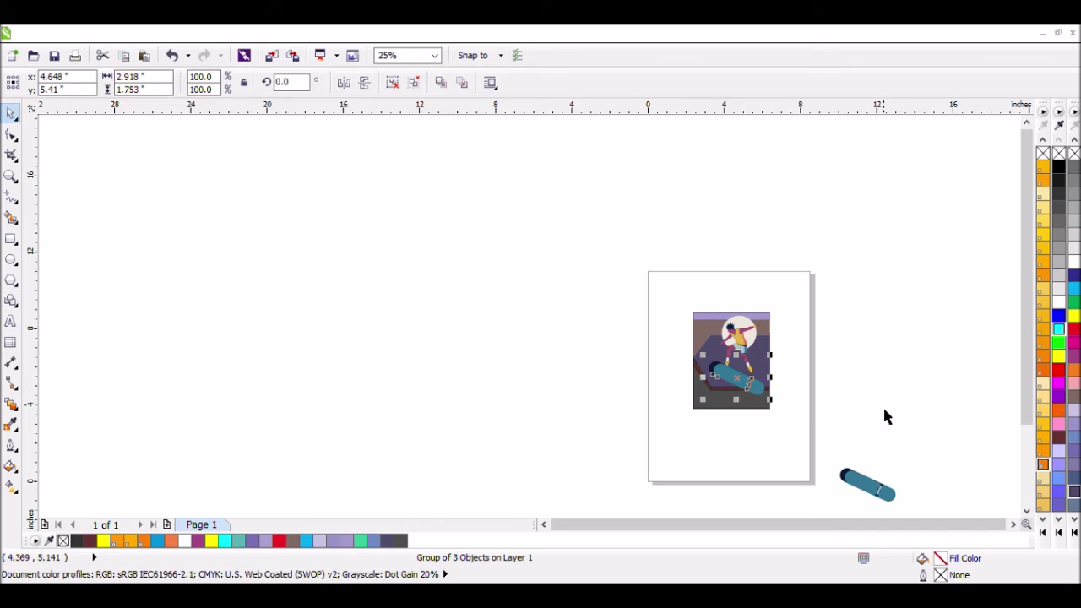
{"action": "left_click", "coordinate": [890, 498]}
{"action": "key", "text": "Delete"}
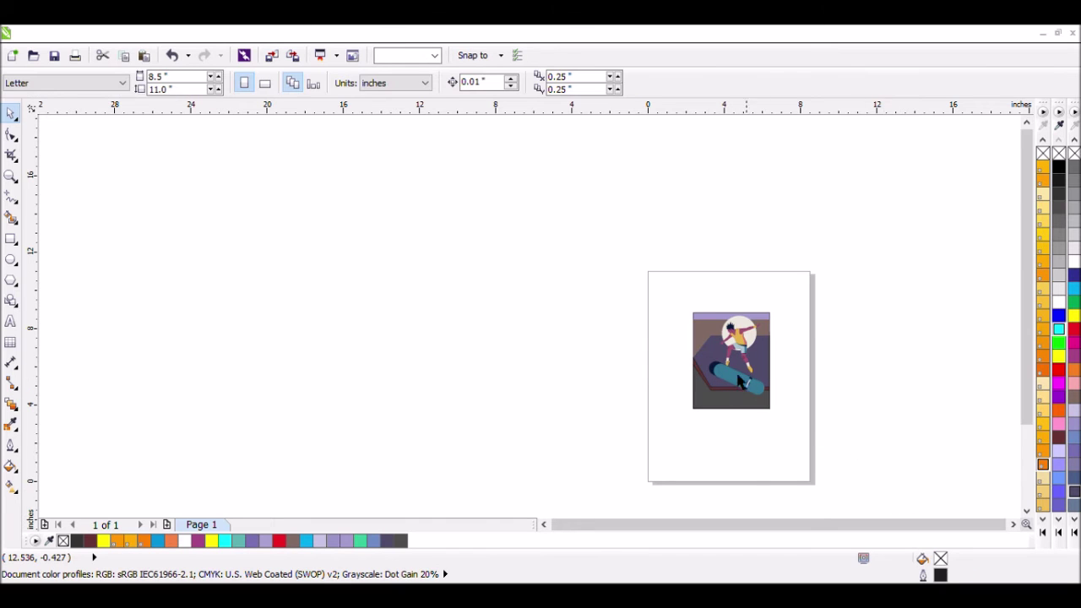
- Scale the skateboard to about 50%, rotate it about 6.7° and position it beneath the character's feet
{"action": "scroll", "coordinate": [728, 364], "scroll_direction": "up", "scroll_amount": 2}
{"action": "left_click", "coordinate": [806, 445]}
{"action": "left_click_drag", "start_coordinate": [874, 505], "coordinate": [856, 424]}
{"action": "left_click", "coordinate": [834, 454]}
{"action": "left_click", "coordinate": [893, 415]}
{"action": "left_click", "coordinate": [815, 435]}
{"action": "left_click", "coordinate": [825, 426]}
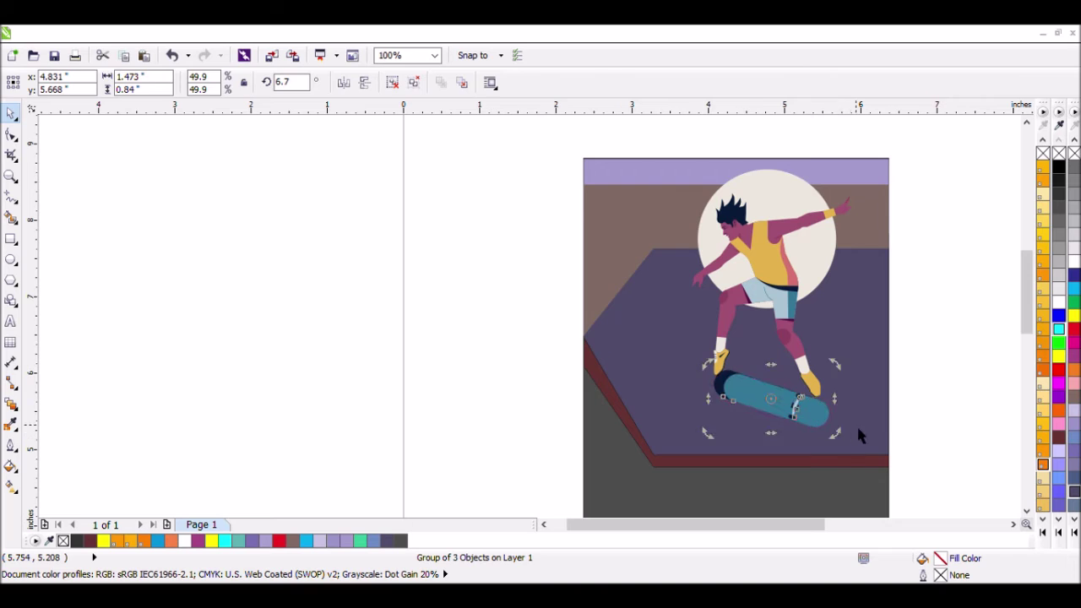
{"action": "key", "text": "Escape"}
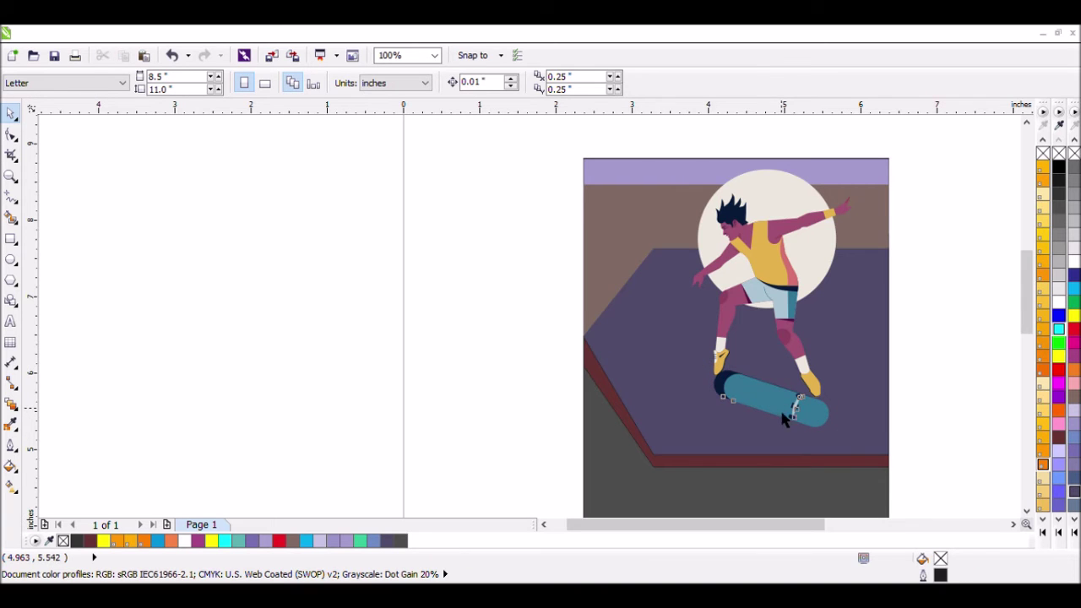
{"action": "left_click", "coordinate": [784, 420]}
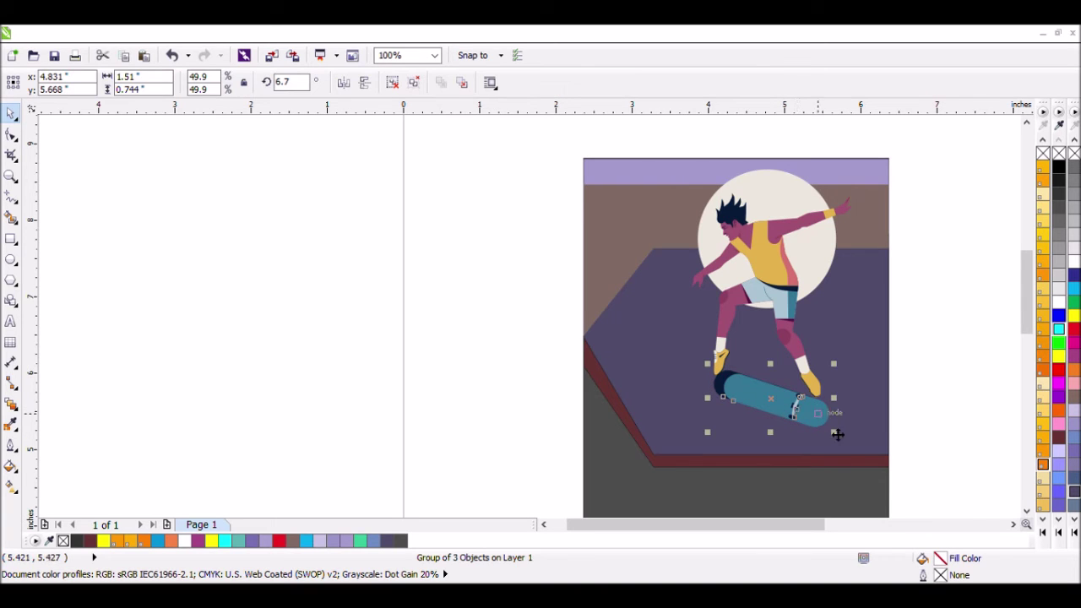
{"action": "left_click", "coordinate": [911, 415]}
- Bring the HEADLINE and YOUR TEXT HERE groups from outside the page to just above the layout
{"action": "scroll", "coordinate": [926, 432], "scroll_direction": "down", "scroll_amount": 1}
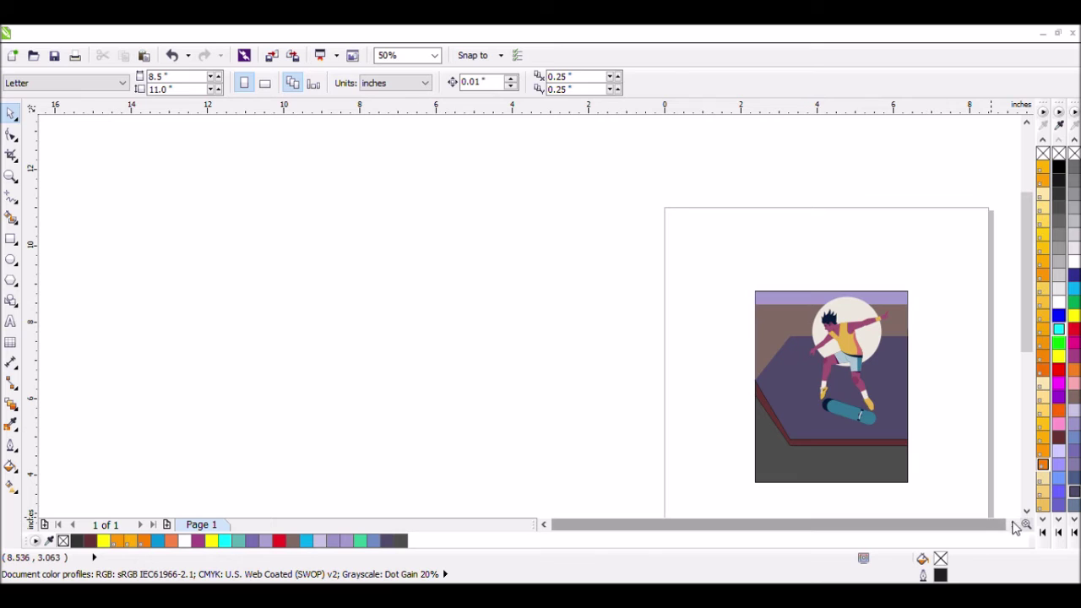
{"action": "scroll", "coordinate": [941, 475], "scroll_direction": "down", "scroll_amount": 1}
{"action": "scroll", "coordinate": [1013, 521], "scroll_direction": "right", "scroll_amount": 2}
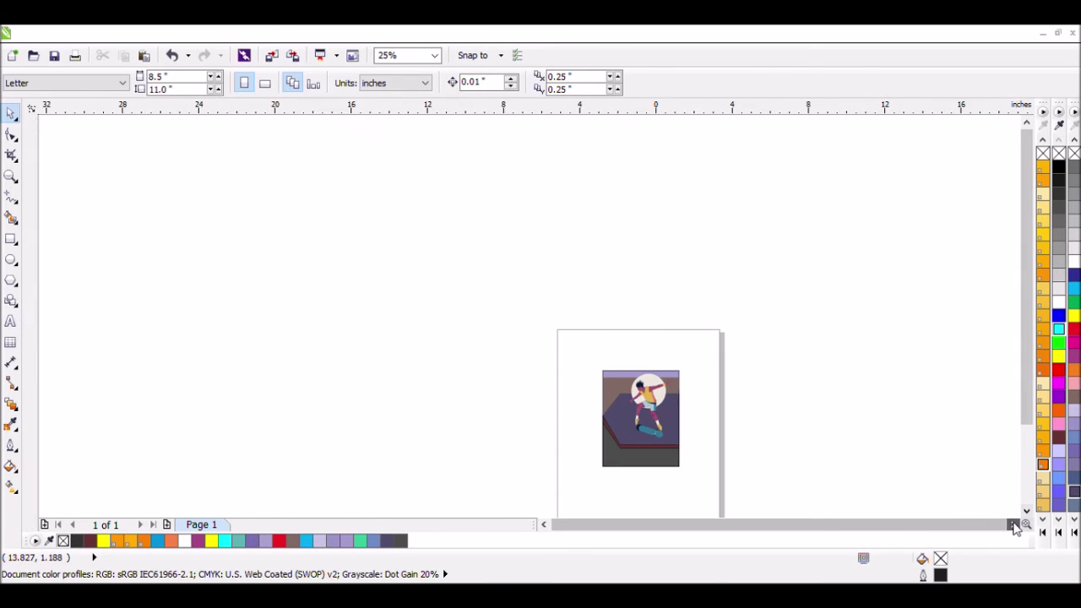
{"action": "scroll", "coordinate": [892, 430], "scroll_direction": "down", "scroll_amount": 1}
{"action": "scroll", "coordinate": [907, 465], "scroll_direction": "down", "scroll_amount": 1}
{"action": "left_click_drag", "start_coordinate": [925, 456], "coordinate": [883, 493]}
{"action": "key", "text": "z"}
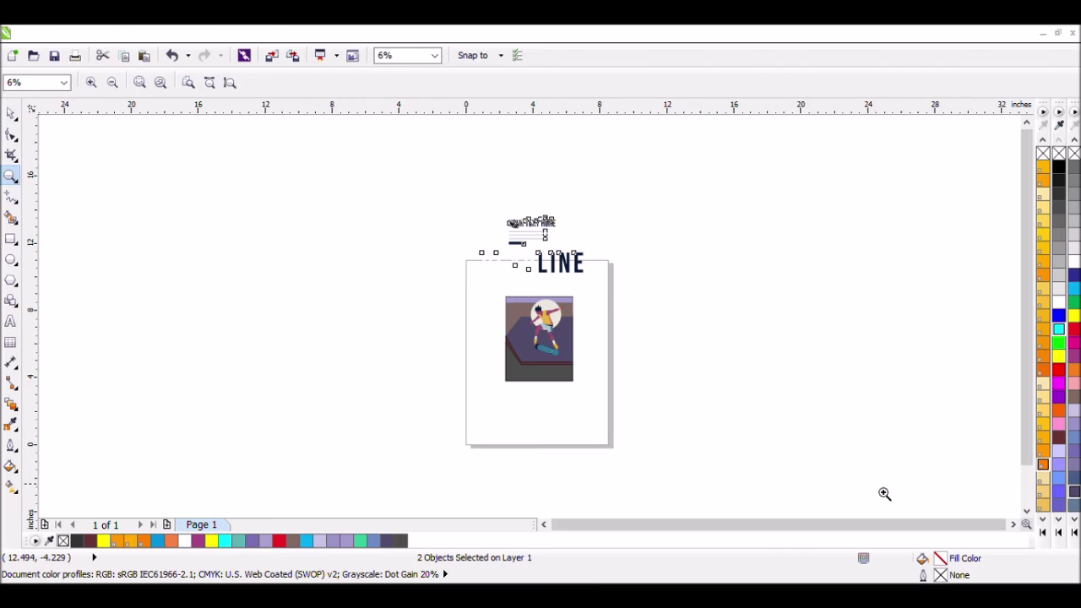
{"action": "left_click", "coordinate": [11, 113]}
{"action": "left_click", "coordinate": [190, 178]}
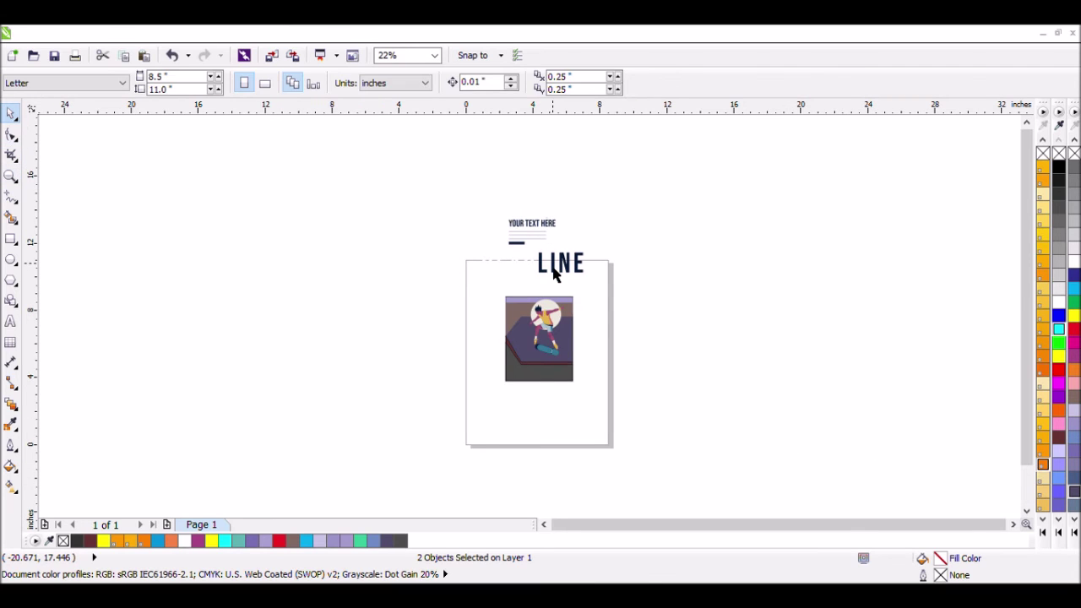
- Scale the HEADLINE text to about 27%, place a copy on the dark gray band and delete the original
{"action": "left_click", "coordinate": [564, 273]}
{"action": "left_click_drag", "start_coordinate": [593, 287], "coordinate": [540, 270]}
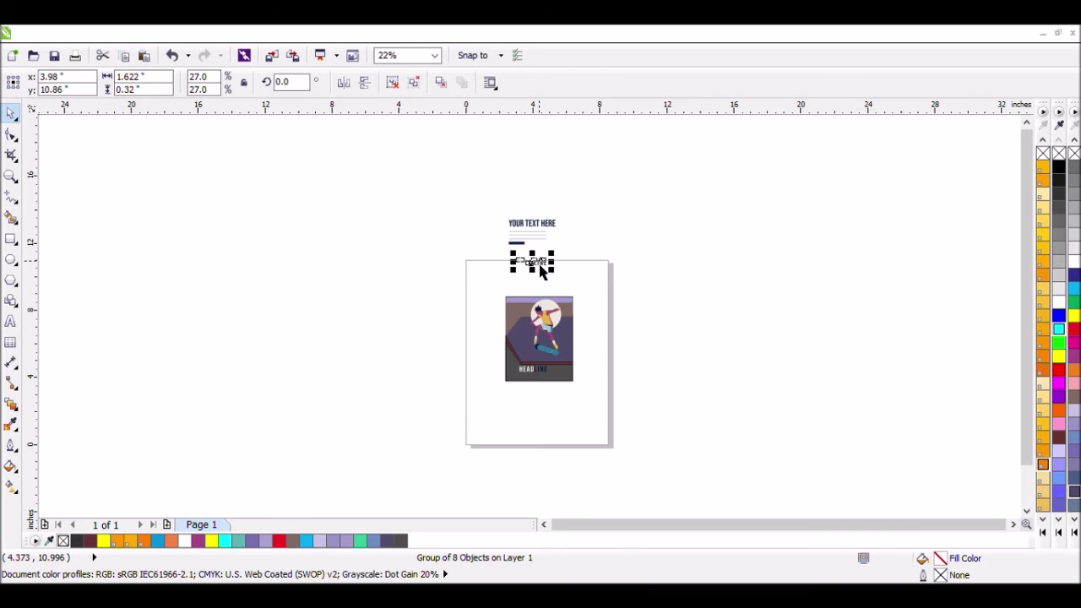
{"action": "left_click", "coordinate": [540, 272]}
- Enlarge the HEADLINE text on the dark gray band so it spans almost the full layout width
{"action": "left_click", "coordinate": [11, 176]}
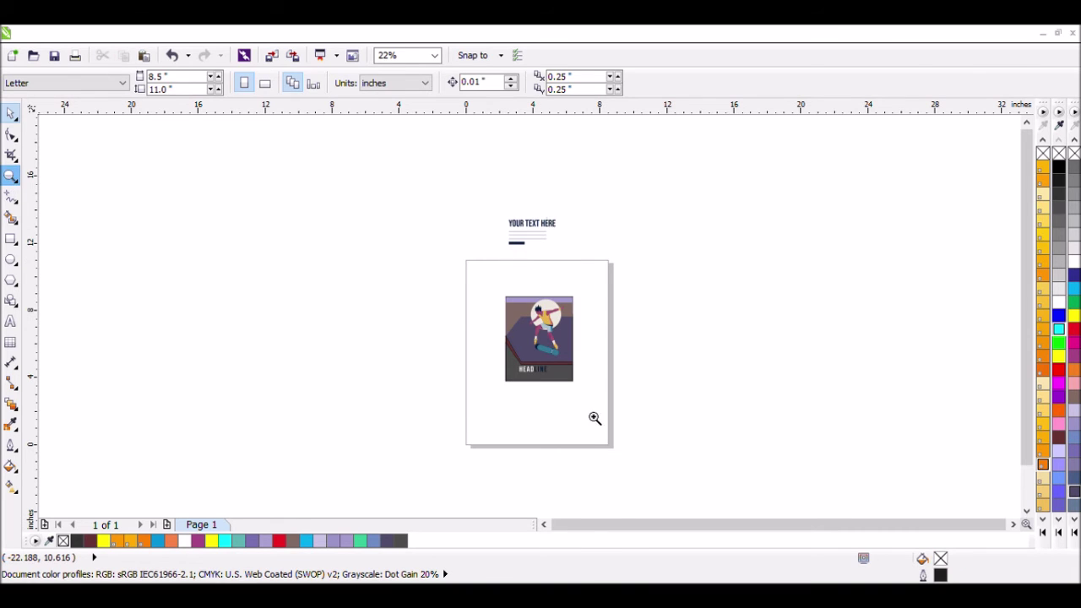
{"action": "left_click_drag", "start_coordinate": [449, 332], "coordinate": [653, 429]}
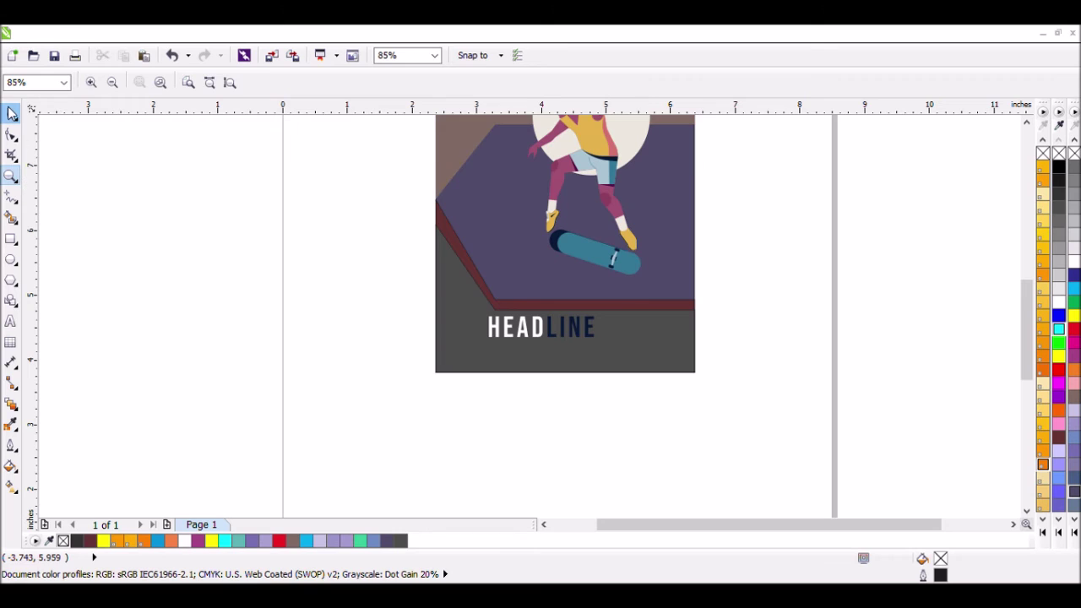
{"action": "left_click", "coordinate": [11, 113]}
{"action": "left_click", "coordinate": [583, 336]}
{"action": "left_click_drag", "start_coordinate": [610, 357], "coordinate": [651, 374]}
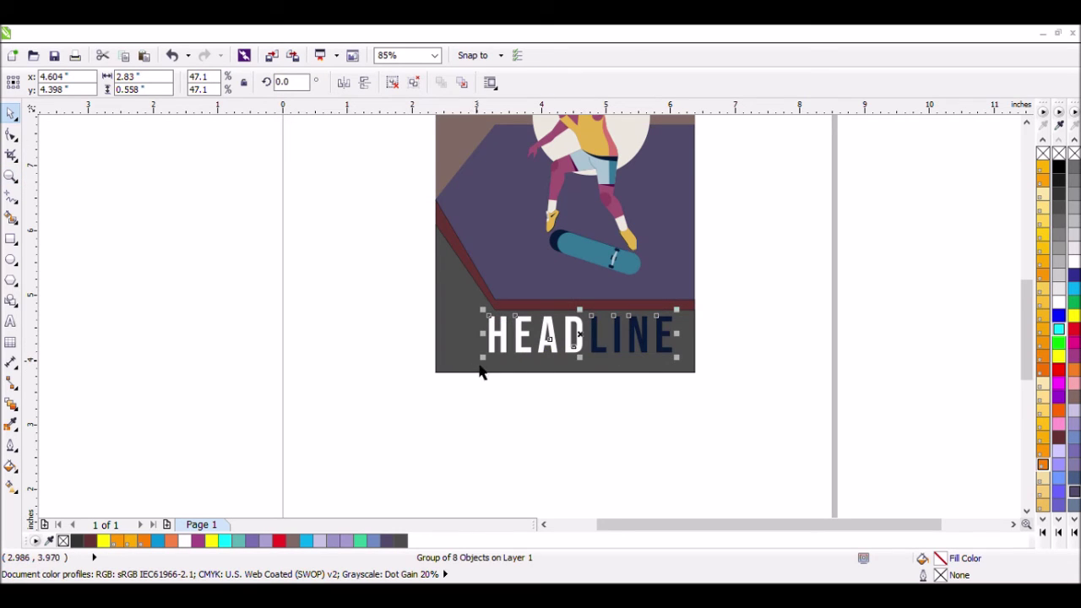
{"action": "left_click_drag", "start_coordinate": [488, 369], "coordinate": [447, 377]}
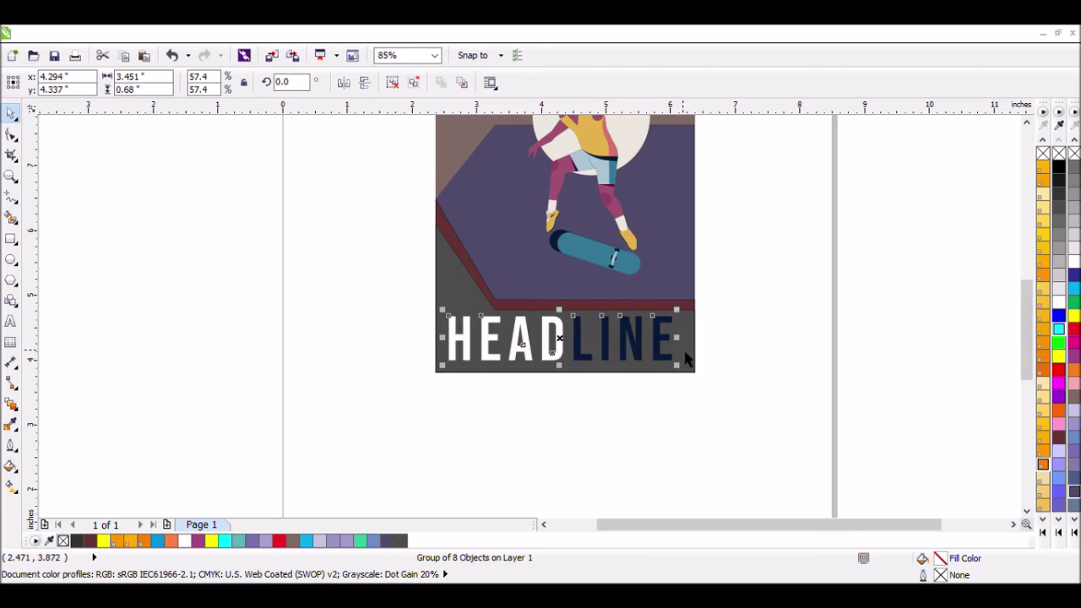
{"action": "left_click_drag", "start_coordinate": [690, 379], "coordinate": [701, 382]}
{"action": "left_click", "coordinate": [816, 328]}
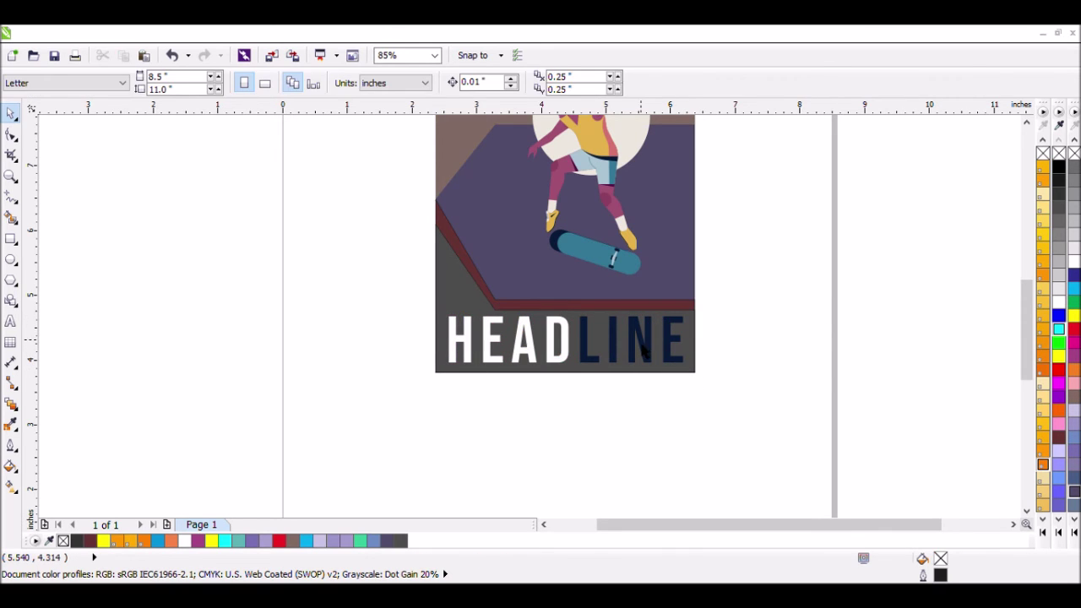
{"action": "key", "text": "Tab"}
{"action": "left_click", "coordinate": [758, 282]}
{"action": "scroll", "coordinate": [759, 282], "scroll_direction": "down", "scroll_amount": 3}
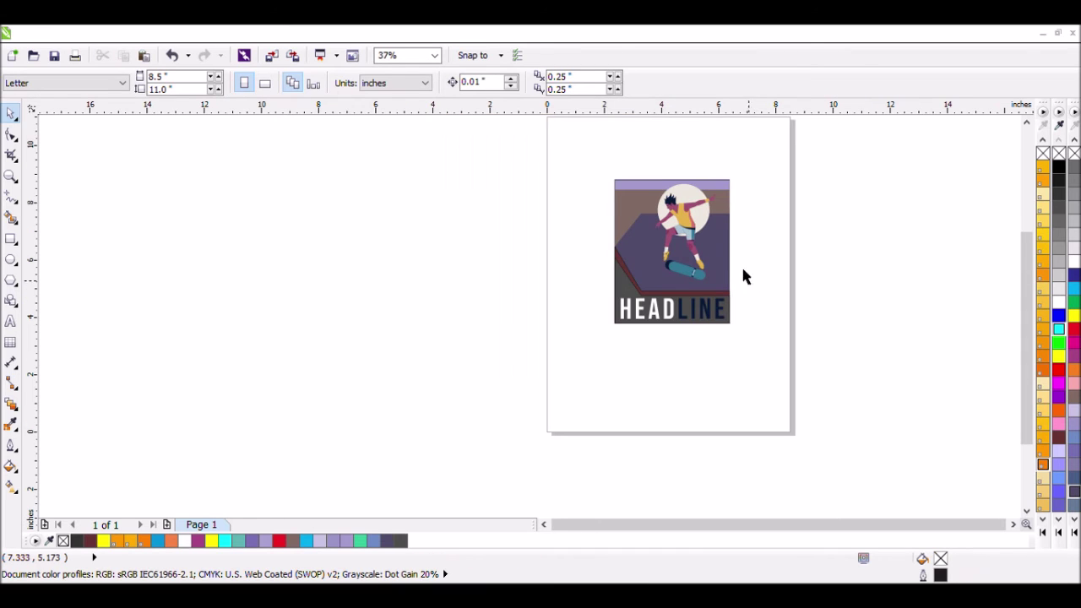
{"action": "scroll", "coordinate": [760, 170], "scroll_direction": "down", "scroll_amount": 2}
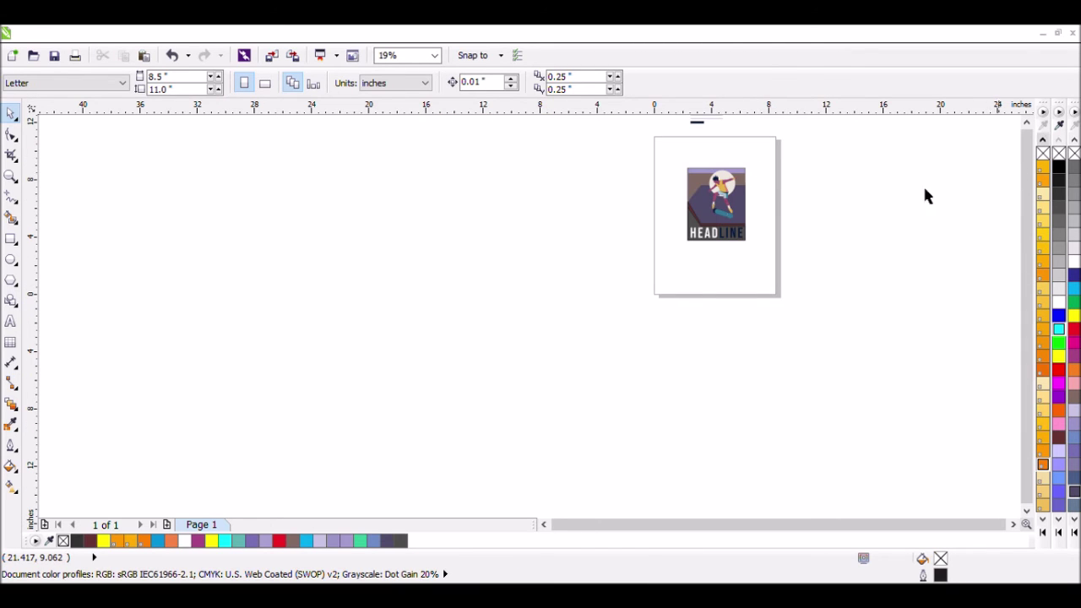
- Move the YOUR TEXT HERE group onto the upper left part of the layout and bring it in front of the background shapes
{"action": "scroll", "coordinate": [845, 179], "scroll_direction": "down", "scroll_amount": 2}
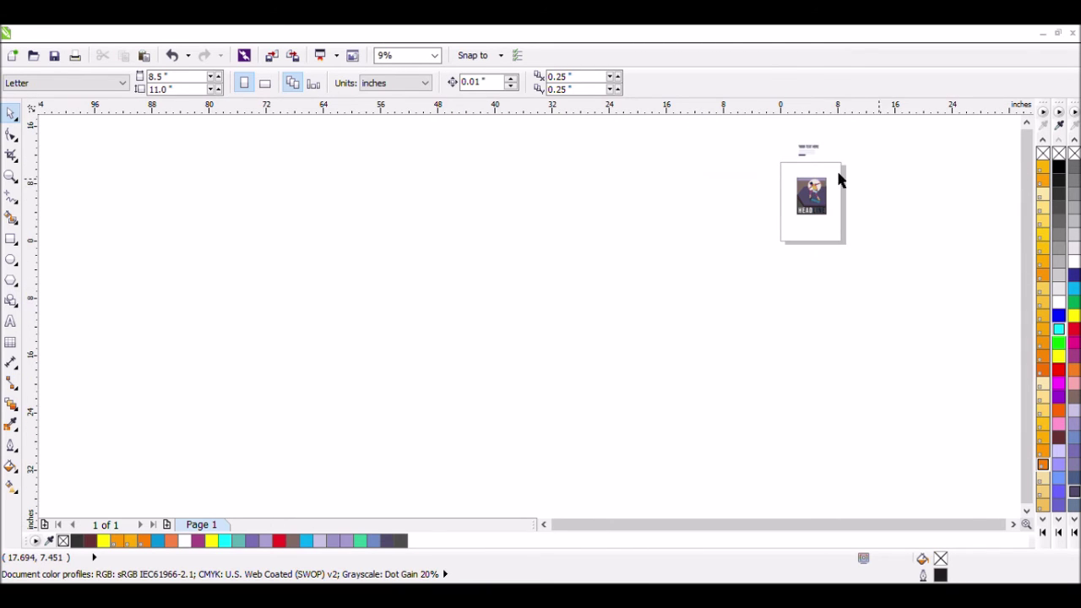
{"action": "left_click", "coordinate": [794, 151]}
{"action": "left_click_drag", "start_coordinate": [800, 152], "coordinate": [818, 198]}
{"action": "left_click", "coordinate": [10, 176]}
{"action": "left_click_drag", "start_coordinate": [780, 165], "coordinate": [863, 244]}
{"action": "left_click", "coordinate": [10, 112]}
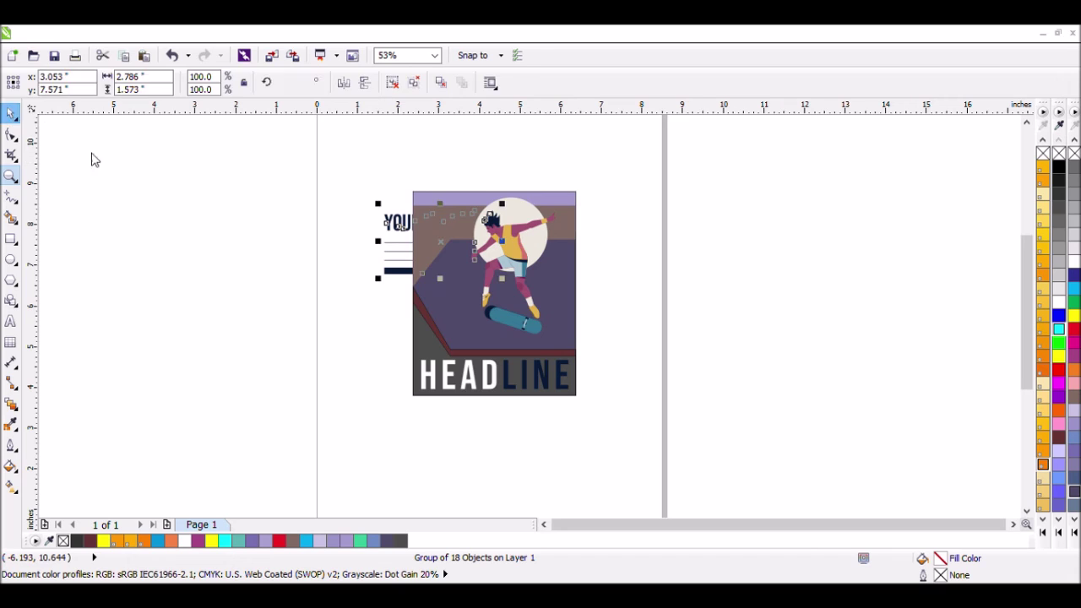
{"action": "left_click", "coordinate": [405, 242]}
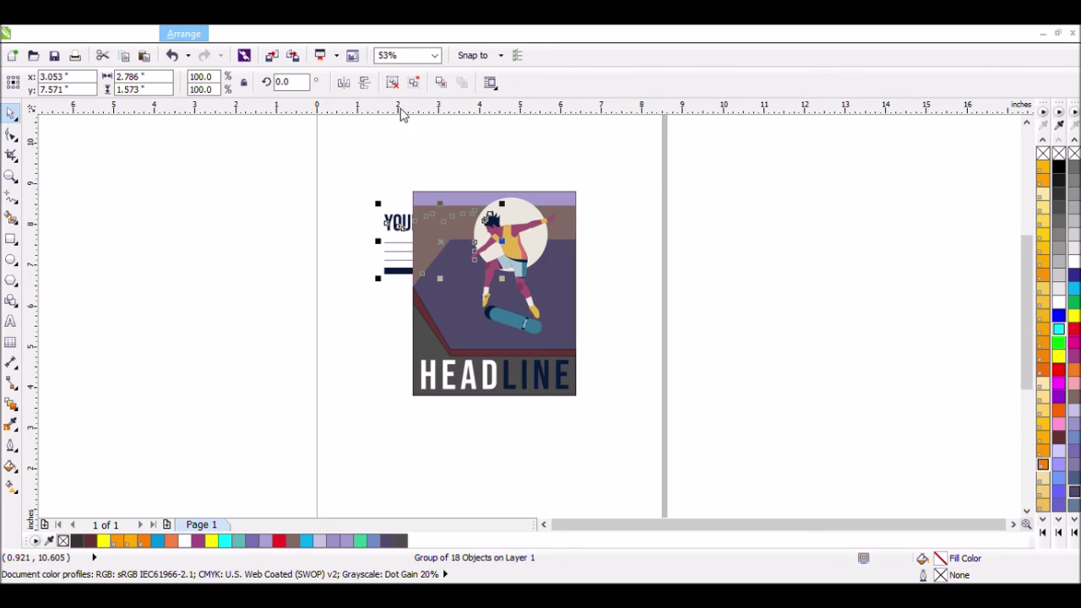
{"action": "left_click", "coordinate": [374, 239]}
{"action": "scroll", "coordinate": [374, 240], "scroll_direction": "up", "scroll_amount": 2}
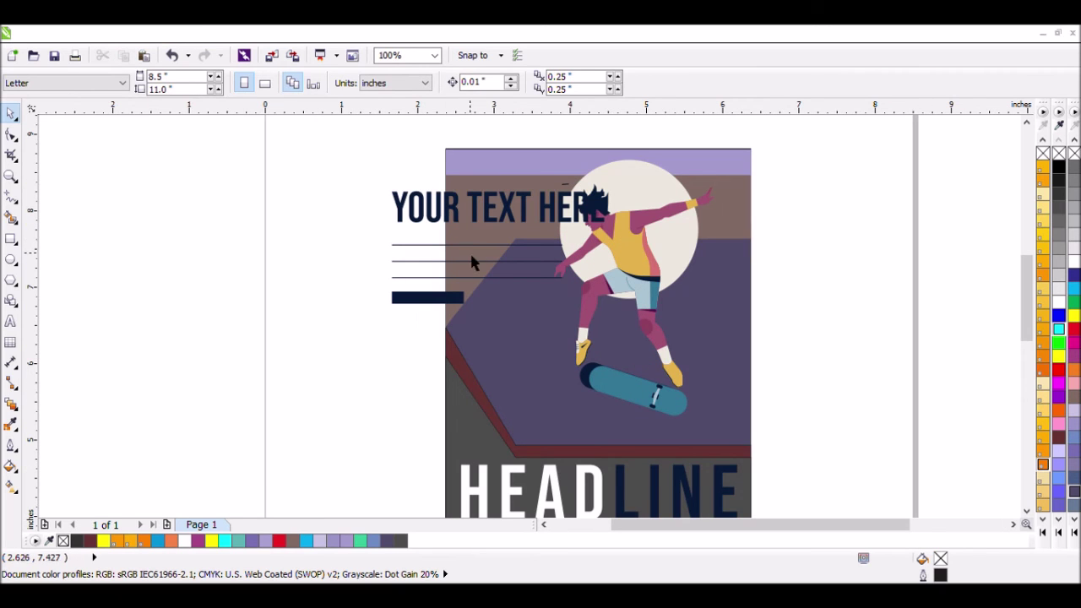
- Scale the YOUR TEXT HERE group to about 64% and move it to the left side of the layout
{"action": "left_click", "coordinate": [478, 254]}
{"action": "left_click", "coordinate": [362, 205]}
{"action": "left_click", "coordinate": [425, 221]}
{"action": "left_click_drag", "start_coordinate": [618, 306], "coordinate": [580, 317]}
{"action": "left_click_drag", "start_coordinate": [509, 256], "coordinate": [376, 253]}
- Shift the character and skateboard together about 0.37 inch to the right, up to the layout's right edge
{"action": "left_click", "coordinate": [622, 232]}
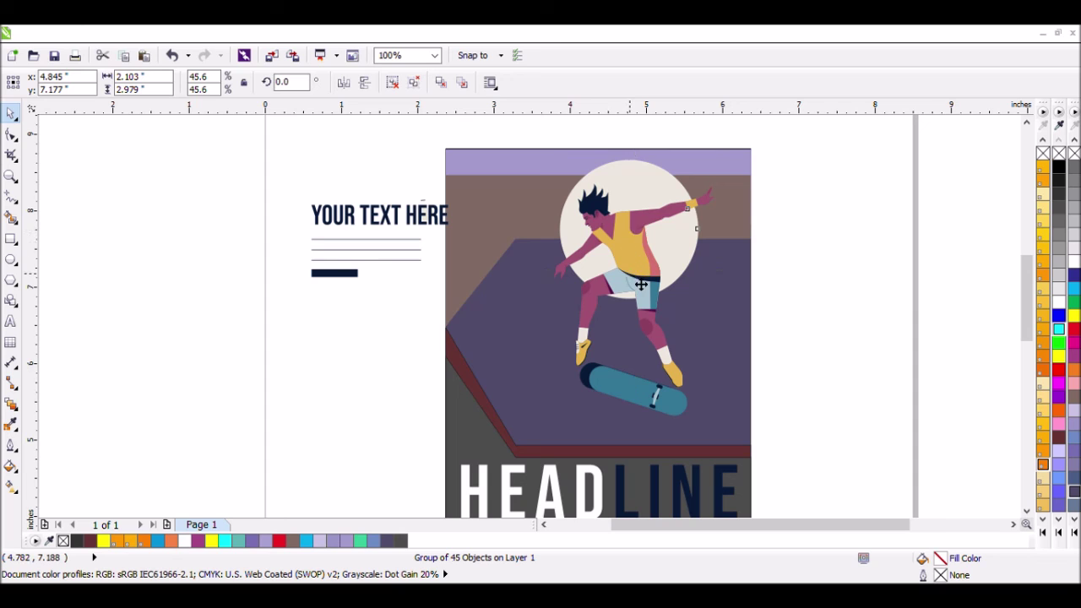
{"action": "left_click", "coordinate": [767, 185]}
{"action": "left_click_drag", "start_coordinate": [789, 136], "coordinate": [540, 436]}
{"action": "left_click_drag", "start_coordinate": [667, 294], "coordinate": [674, 295]}
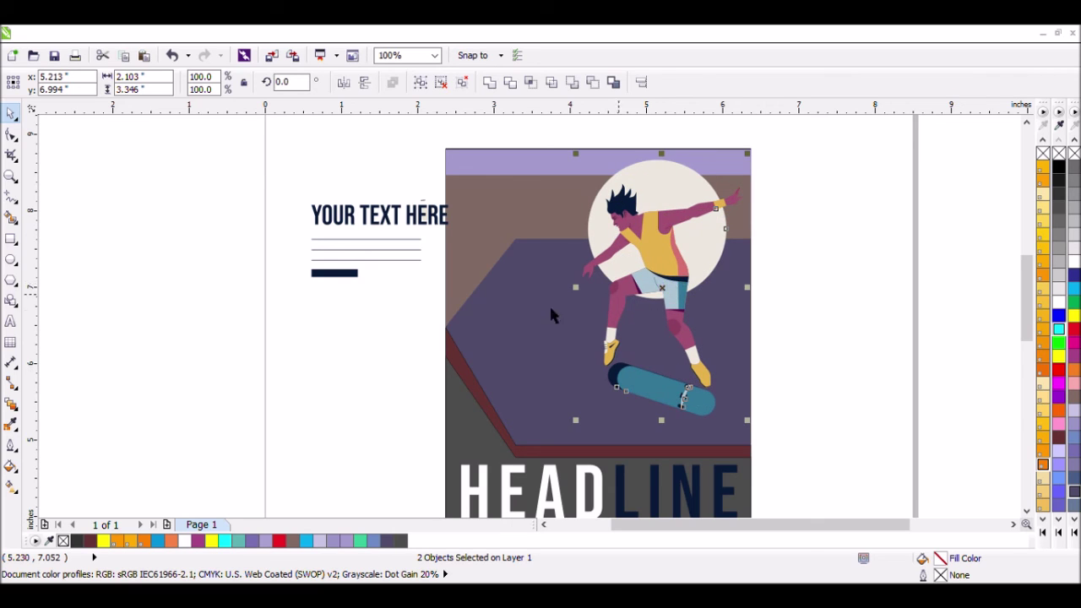
- Place the YOUR TEXT HERE group on the brown band beside the character and narrow it to about 1.68 inches wide
{"action": "left_click_drag", "start_coordinate": [243, 174], "coordinate": [451, 309]}
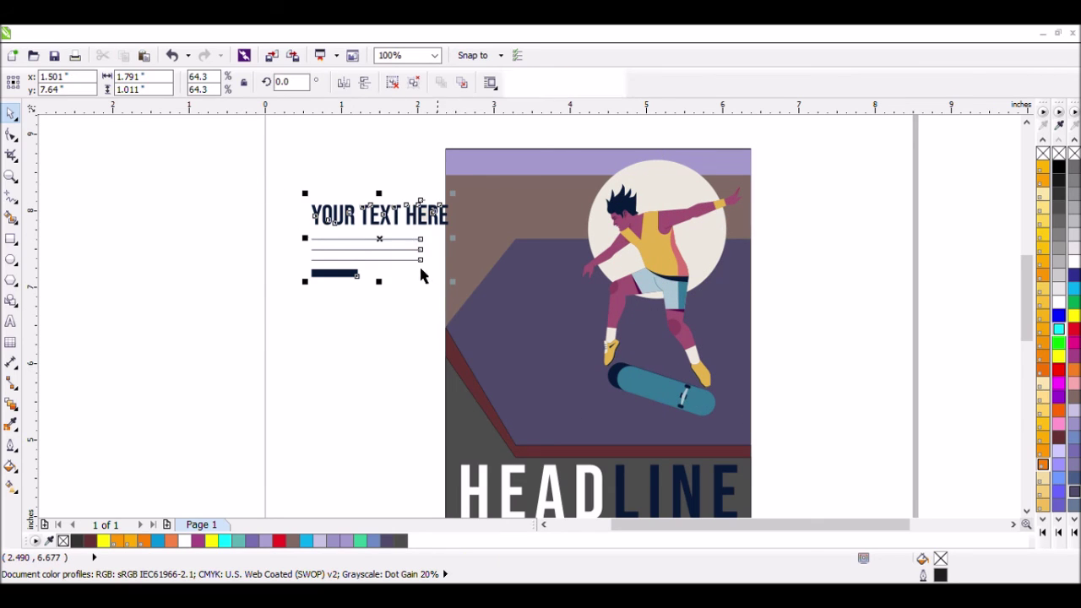
{"action": "left_click_drag", "start_coordinate": [392, 251], "coordinate": [525, 257]}
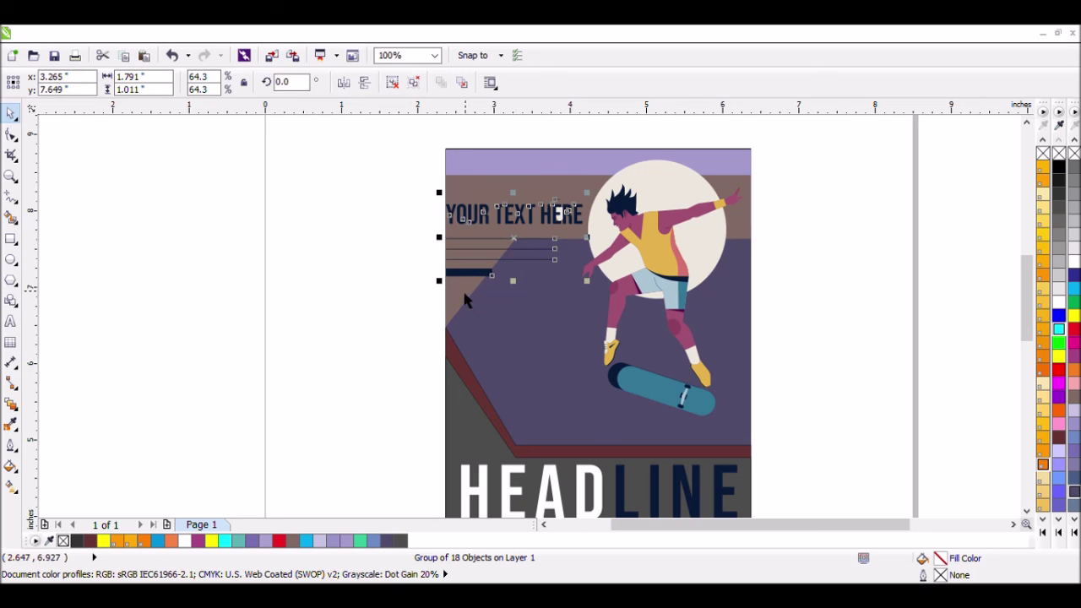
{"action": "left_click_drag", "start_coordinate": [440, 283], "coordinate": [456, 253]}
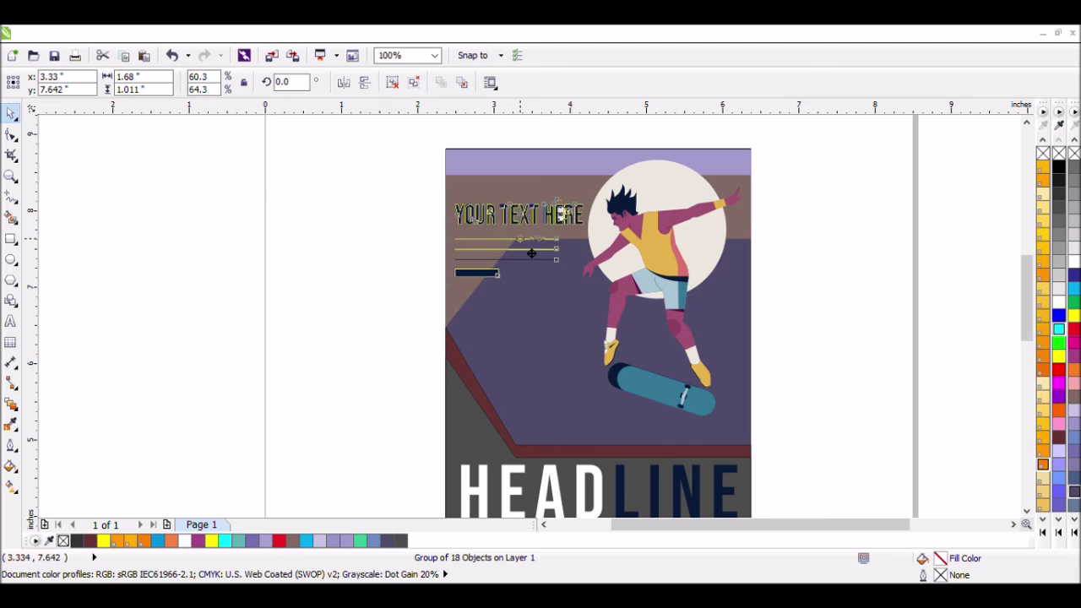
{"action": "left_click_drag", "start_coordinate": [530, 247], "coordinate": [531, 240]}
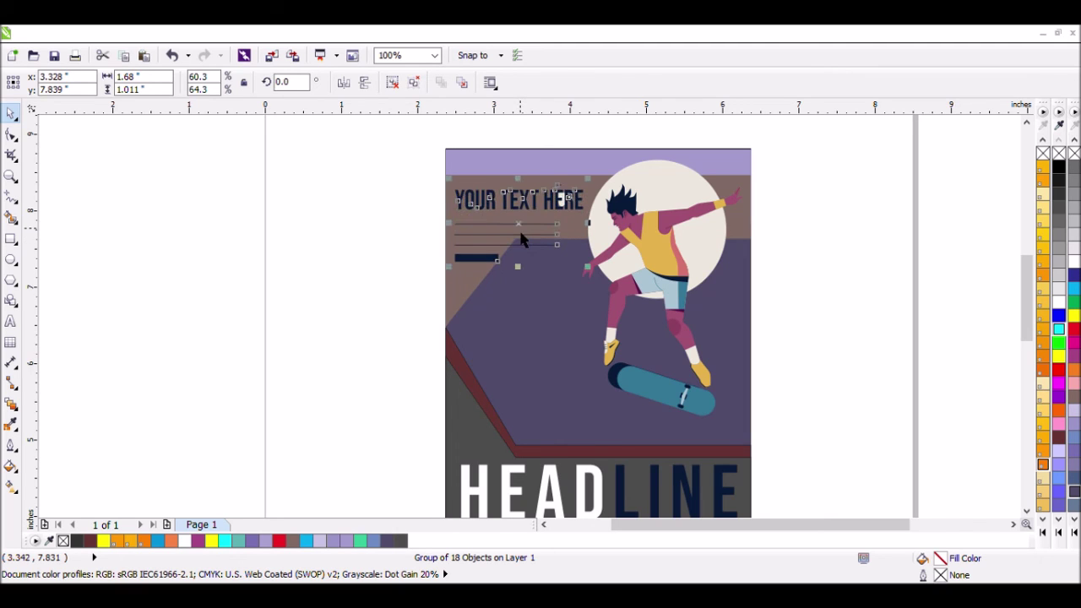
- Group the character with the skateboard and enlarge the group to about 112%, keeping it against the layout's upper right corner
{"action": "left_click", "coordinate": [825, 257]}
{"action": "scroll", "coordinate": [820, 261], "scroll_direction": "down", "scroll_amount": 2}
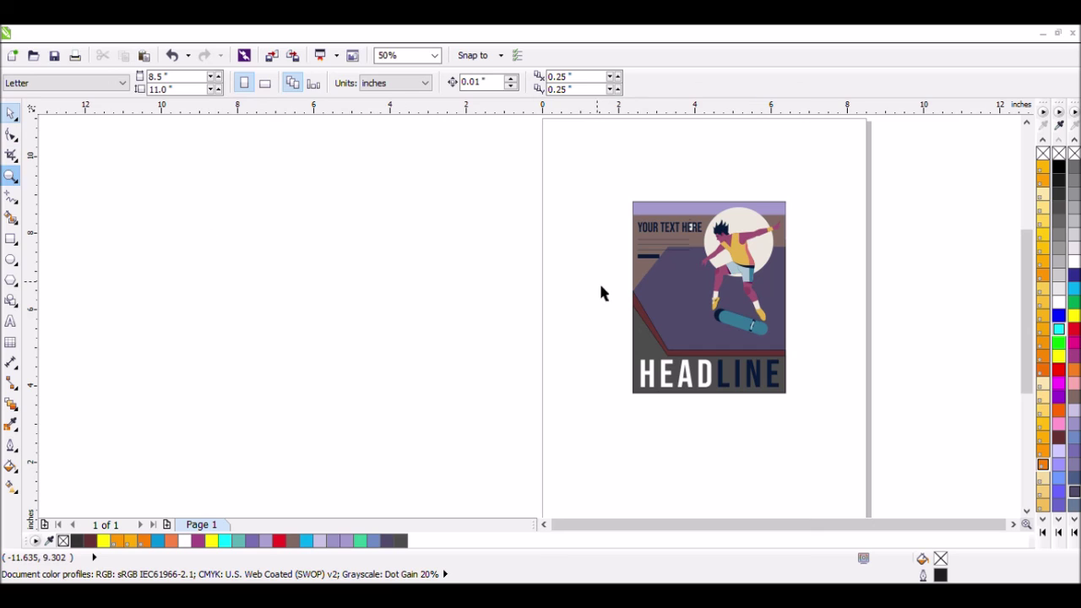
{"action": "left_click", "coordinate": [730, 269]}
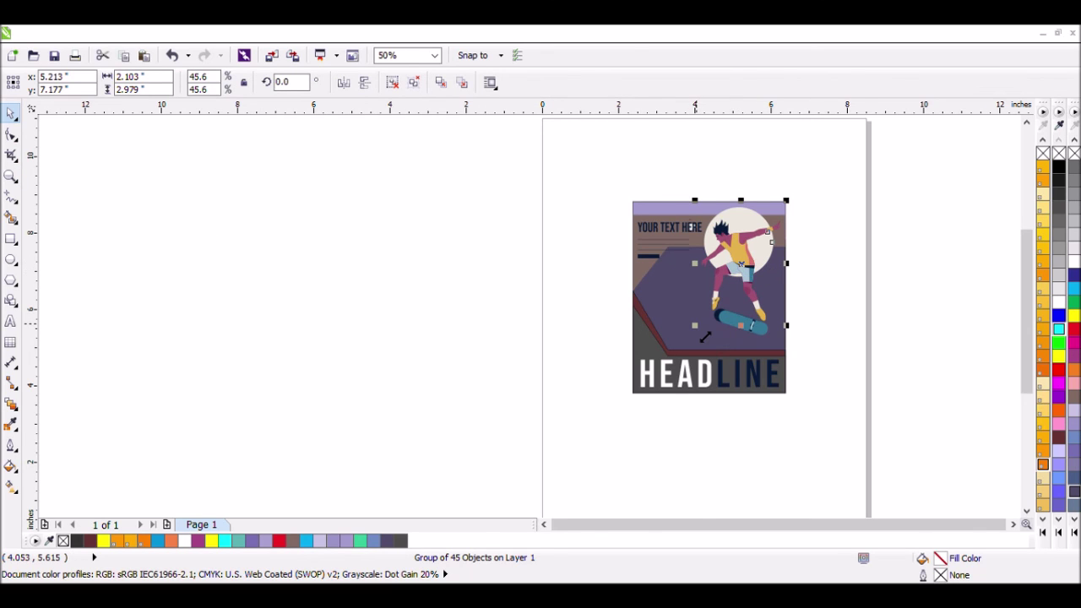
{"action": "left_click_drag", "start_coordinate": [821, 179], "coordinate": [692, 348]}
{"action": "left_click", "coordinate": [417, 82]}
{"action": "left_click_drag", "start_coordinate": [694, 340], "coordinate": [680, 352]}
{"action": "left_click", "coordinate": [664, 362]}
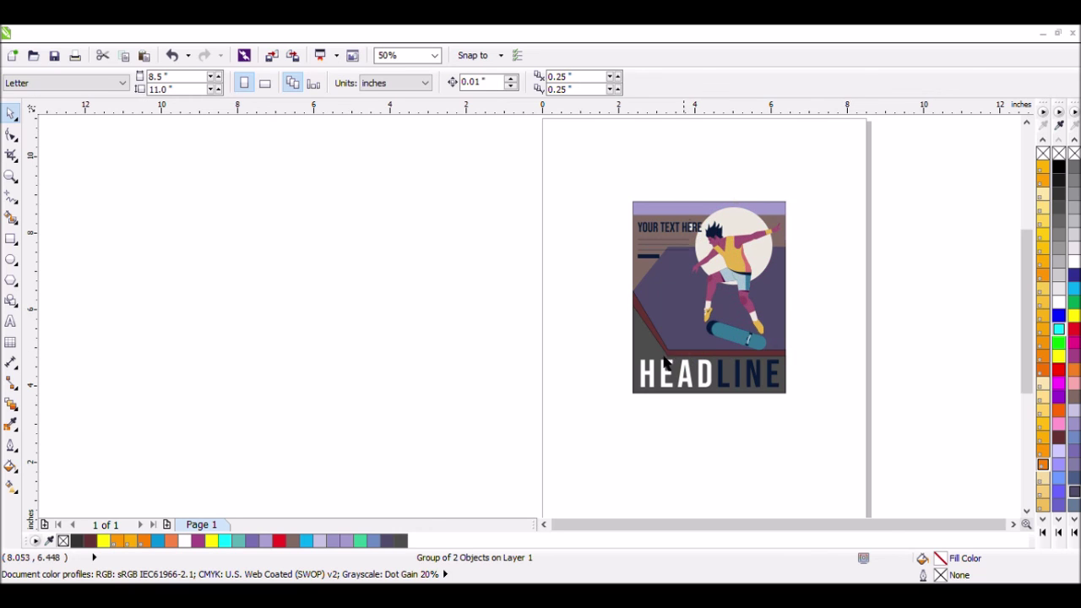
- Remove the outlines from the purple background rectangle, the dark red band and the dark gray band
{"action": "left_click", "coordinate": [681, 354]}
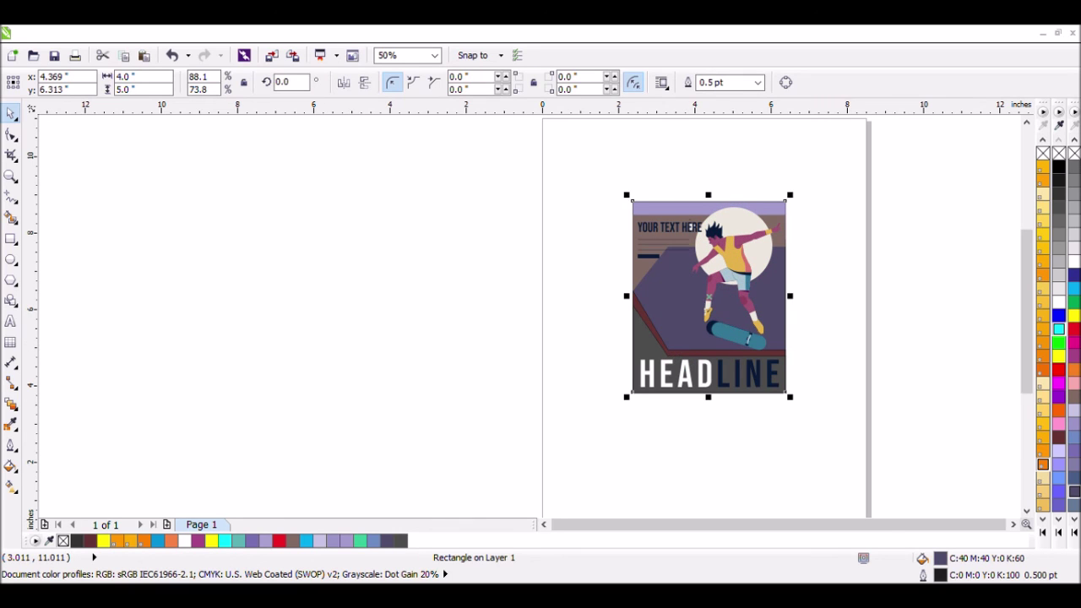
{"action": "right_click", "coordinate": [1074, 153]}
{"action": "left_click", "coordinate": [842, 270]}
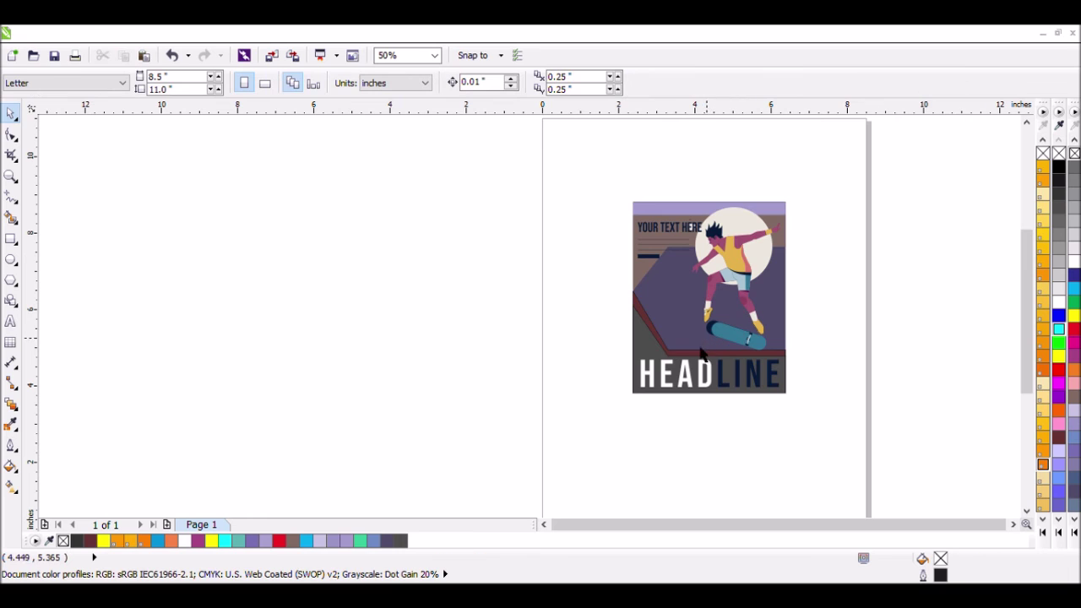
{"action": "left_click", "coordinate": [698, 363]}
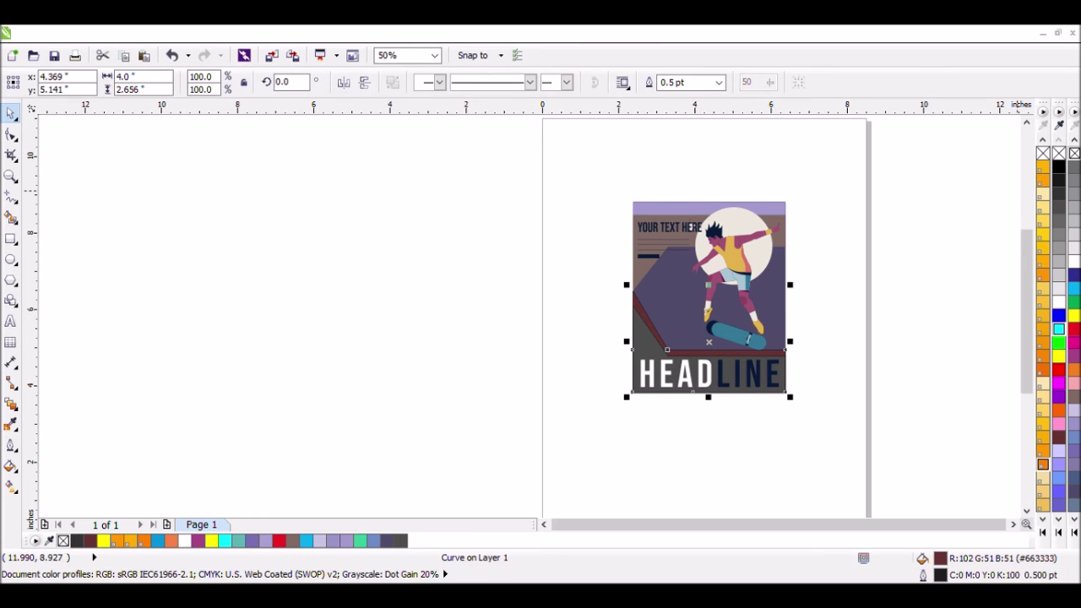
{"action": "right_click", "coordinate": [1074, 153]}
{"action": "left_click", "coordinate": [906, 260]}
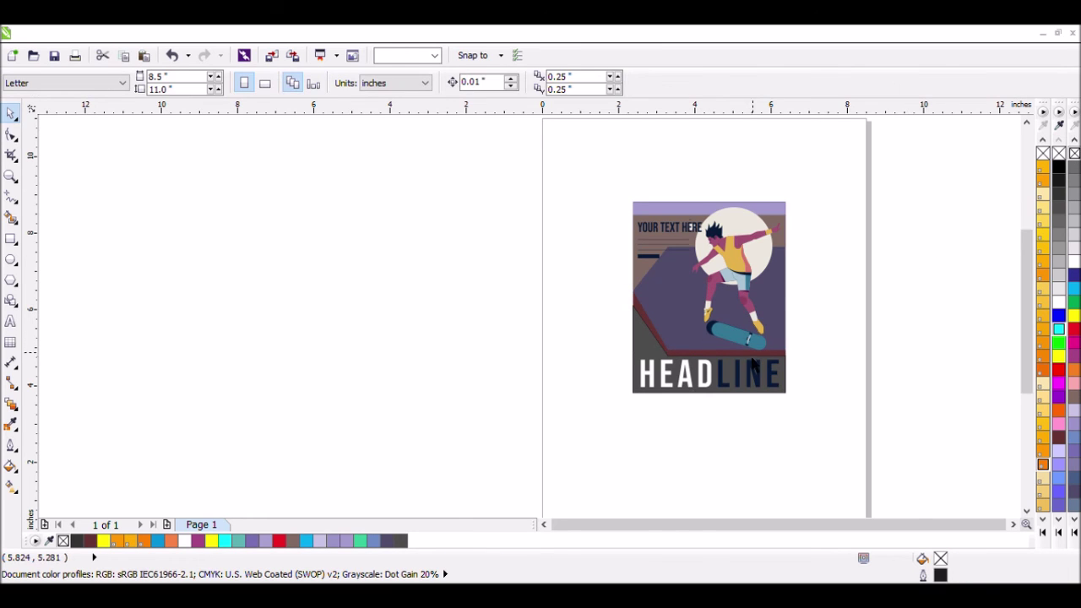
{"action": "left_click", "coordinate": [760, 367]}
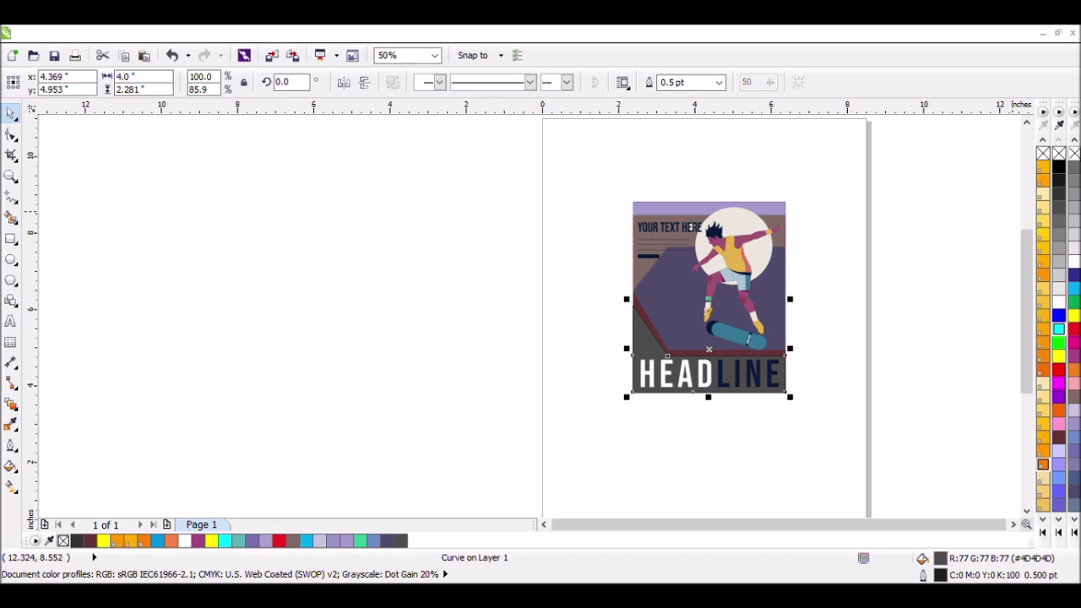
{"action": "left_click", "coordinate": [873, 221]}
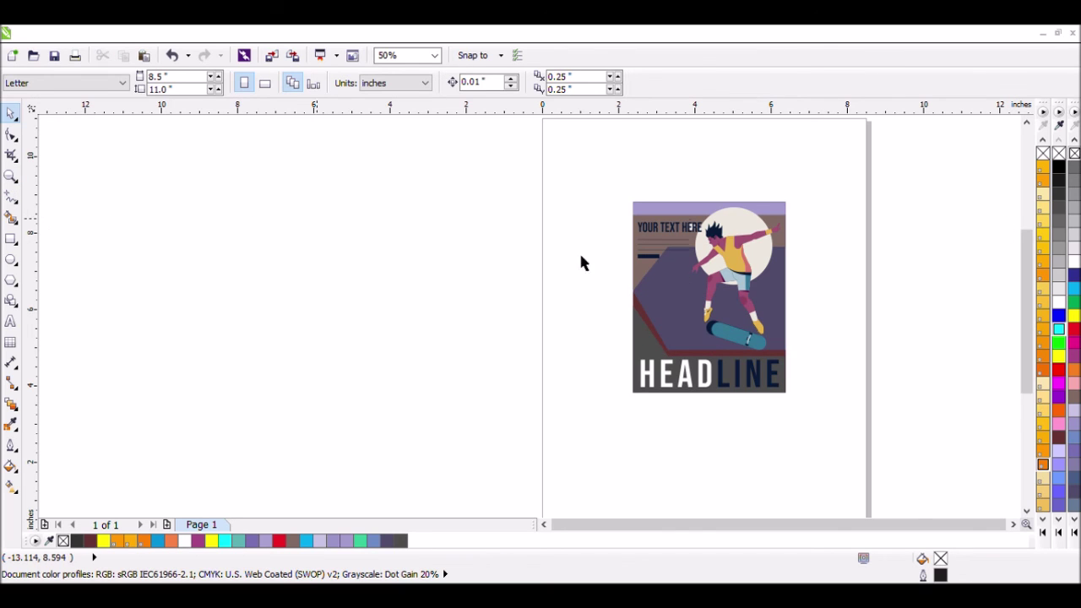
- Try moving the character and skateboard group down over the headline, and undo the move
{"action": "left_click_drag", "start_coordinate": [728, 257], "coordinate": [742, 279]}
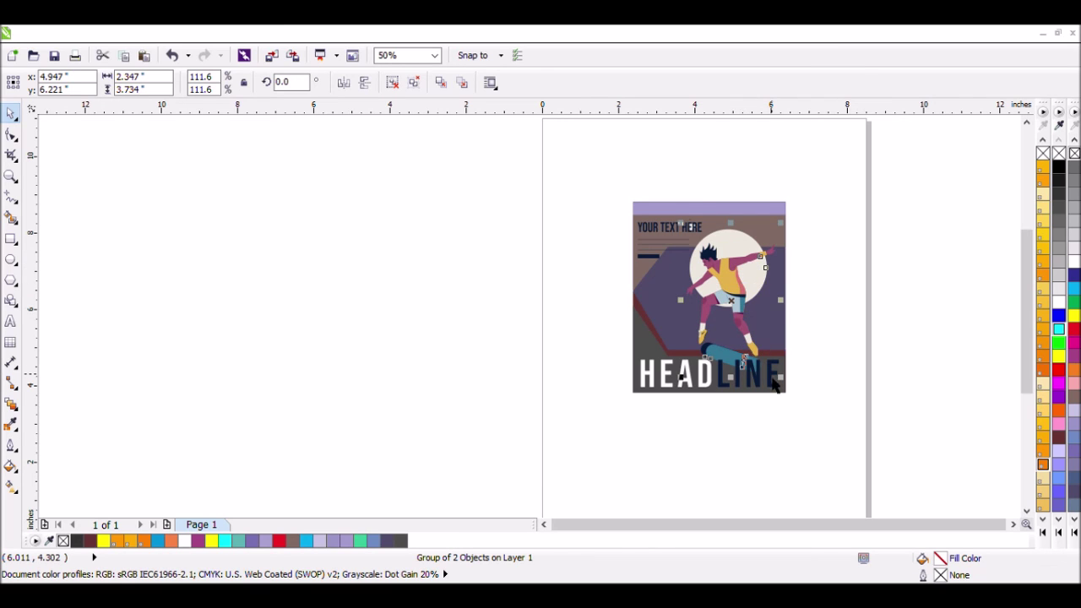
{"action": "key", "text": "Escape"}
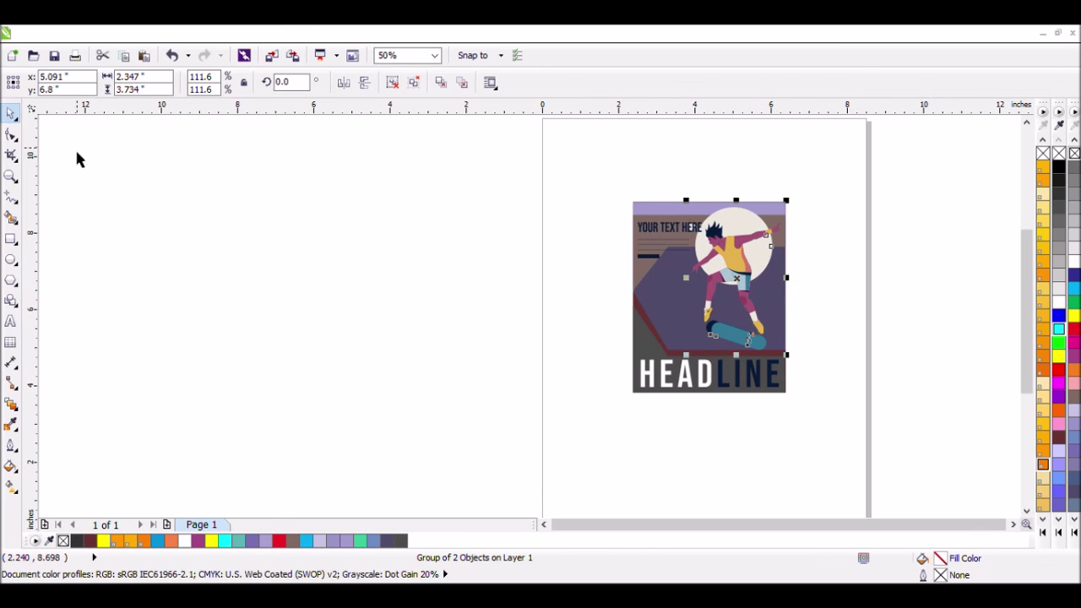
{"action": "left_click", "coordinate": [11, 176]}
{"action": "left_click_drag", "start_coordinate": [621, 182], "coordinate": [823, 423]}
{"action": "left_click", "coordinate": [11, 112]}
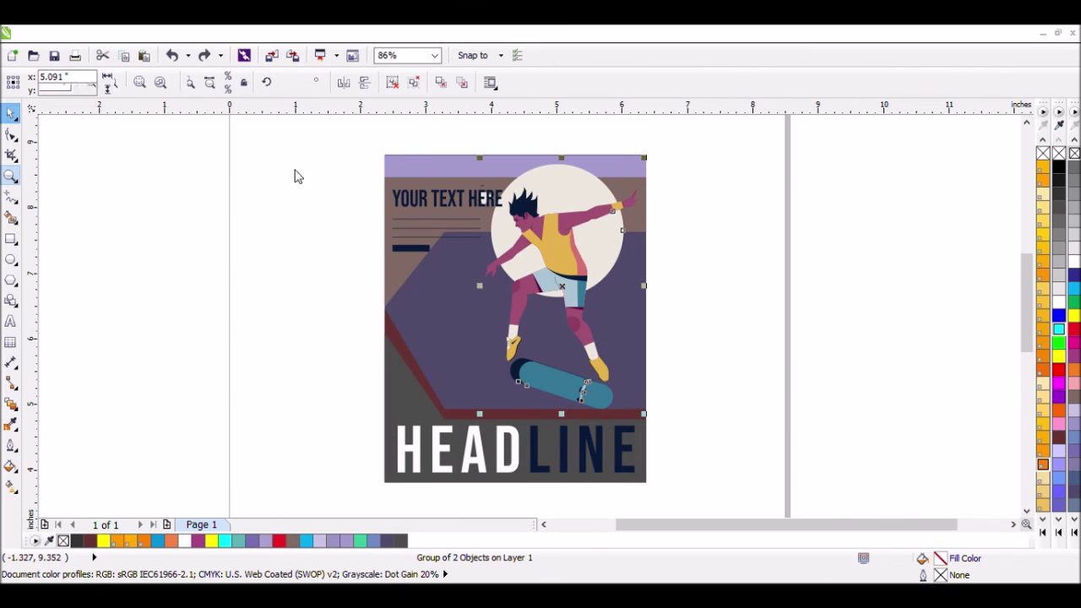